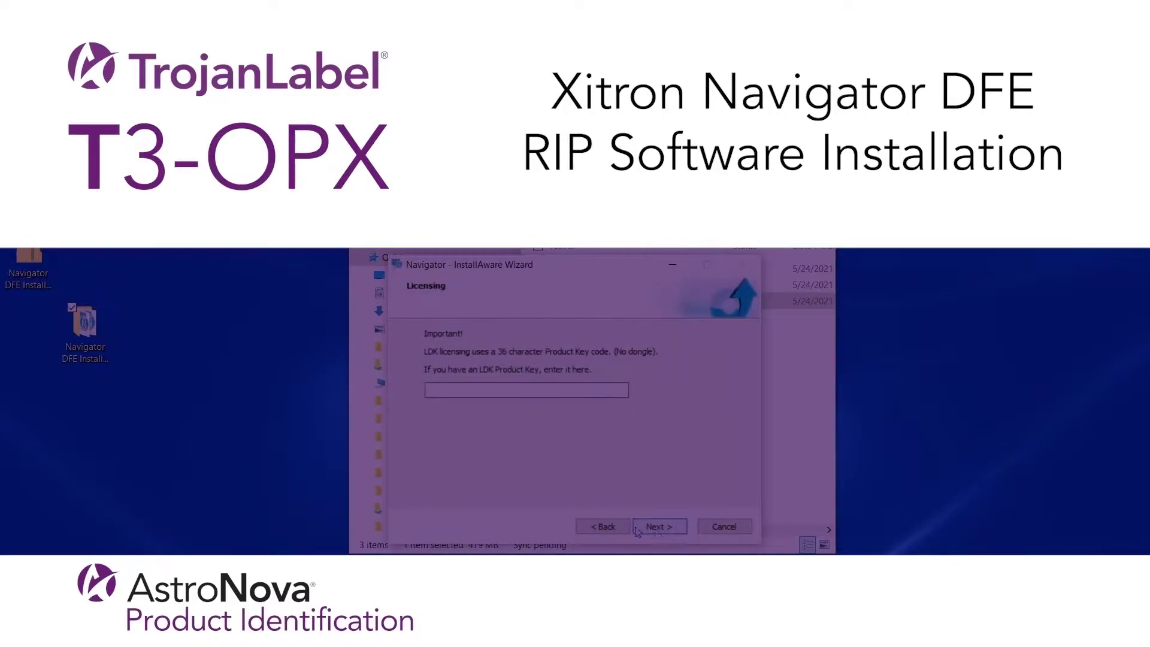
Step: Continue past Licensing, keeping the default destination folder and the Navigator program folder
click(677, 532)
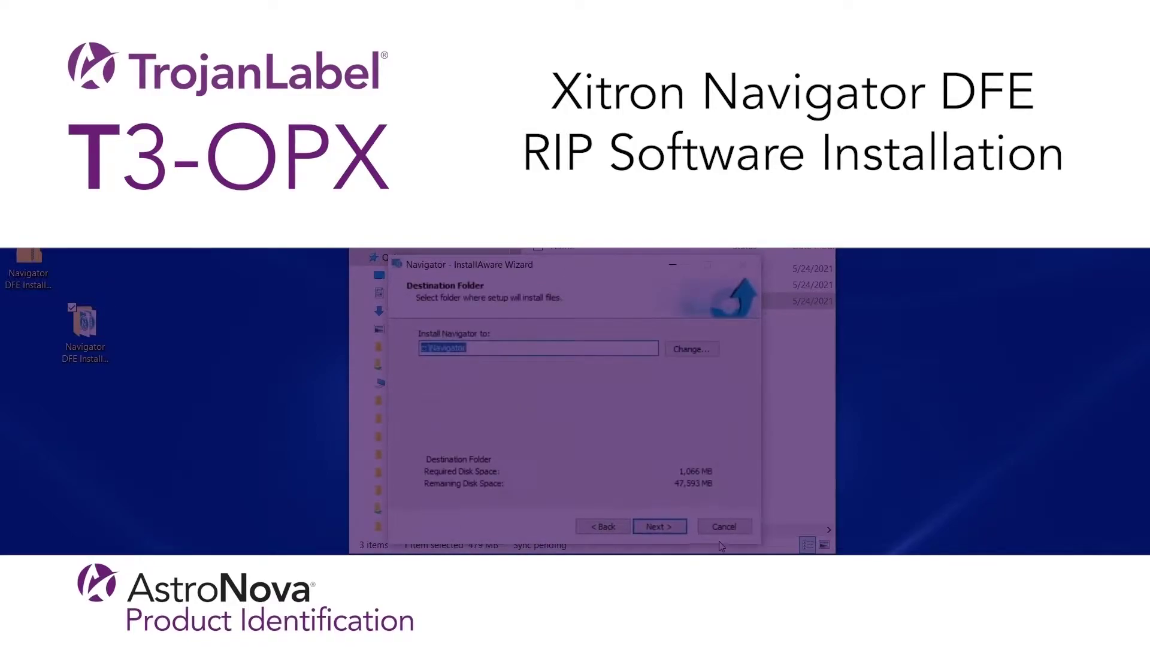
click(674, 528)
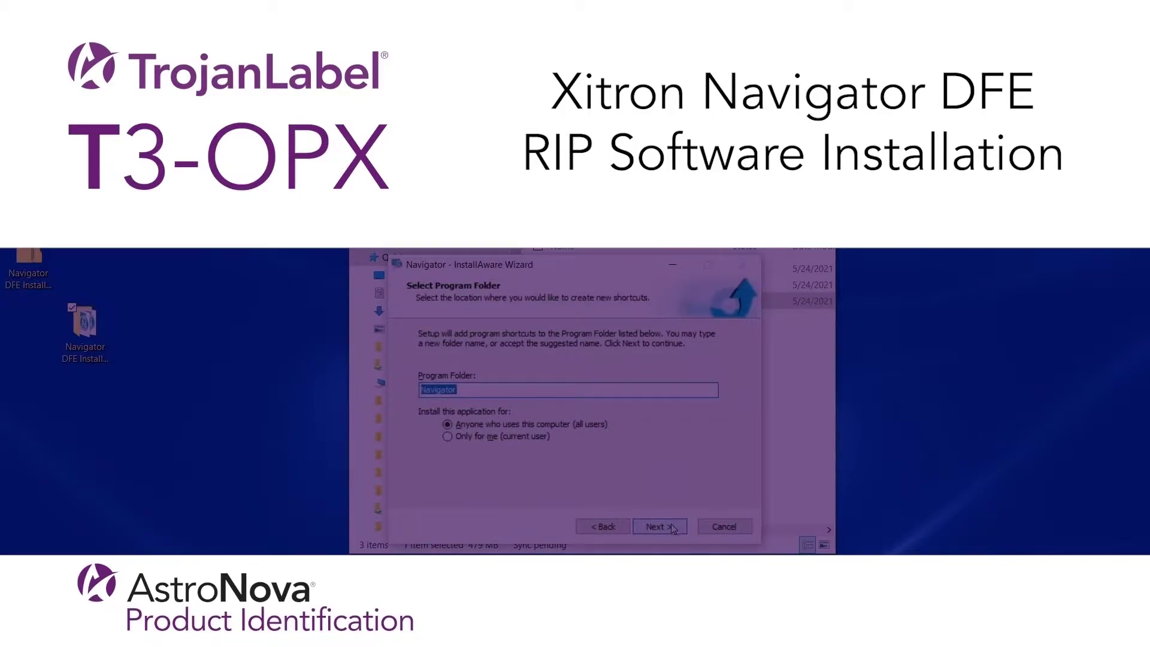
click(673, 528)
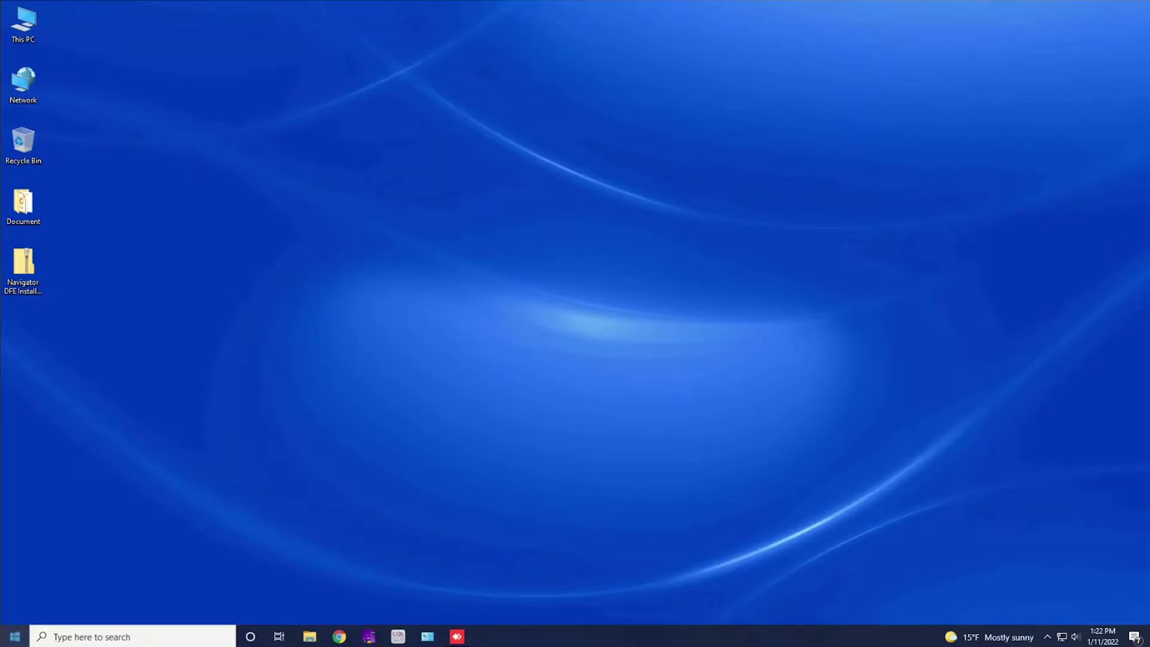
click(14, 636)
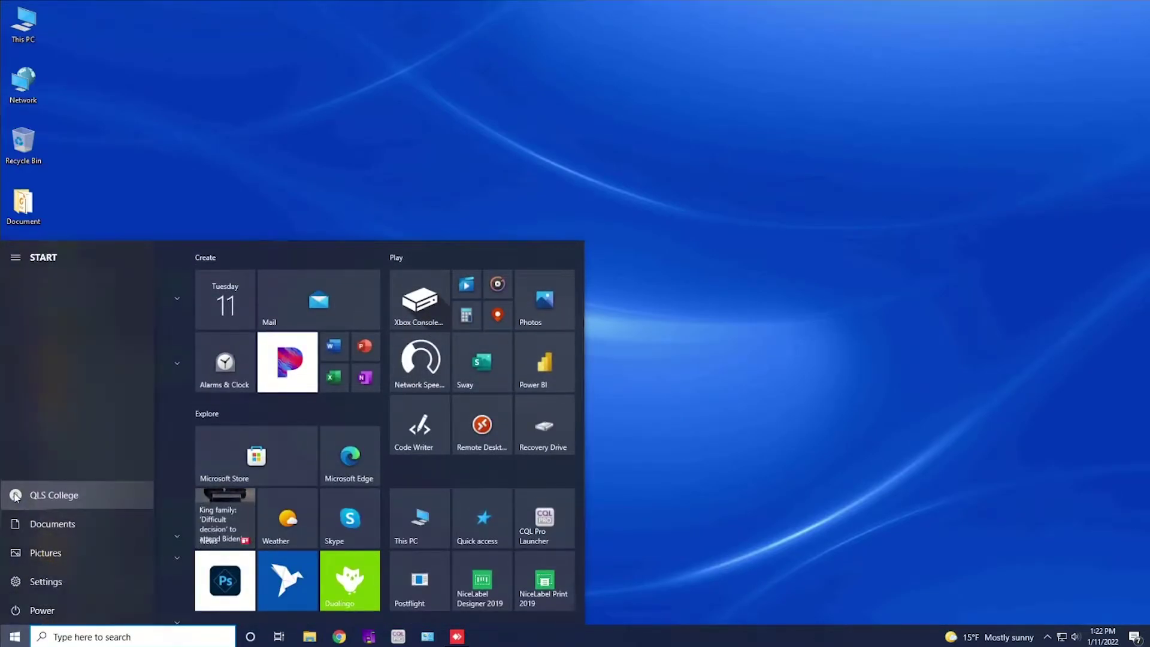
click(15, 496)
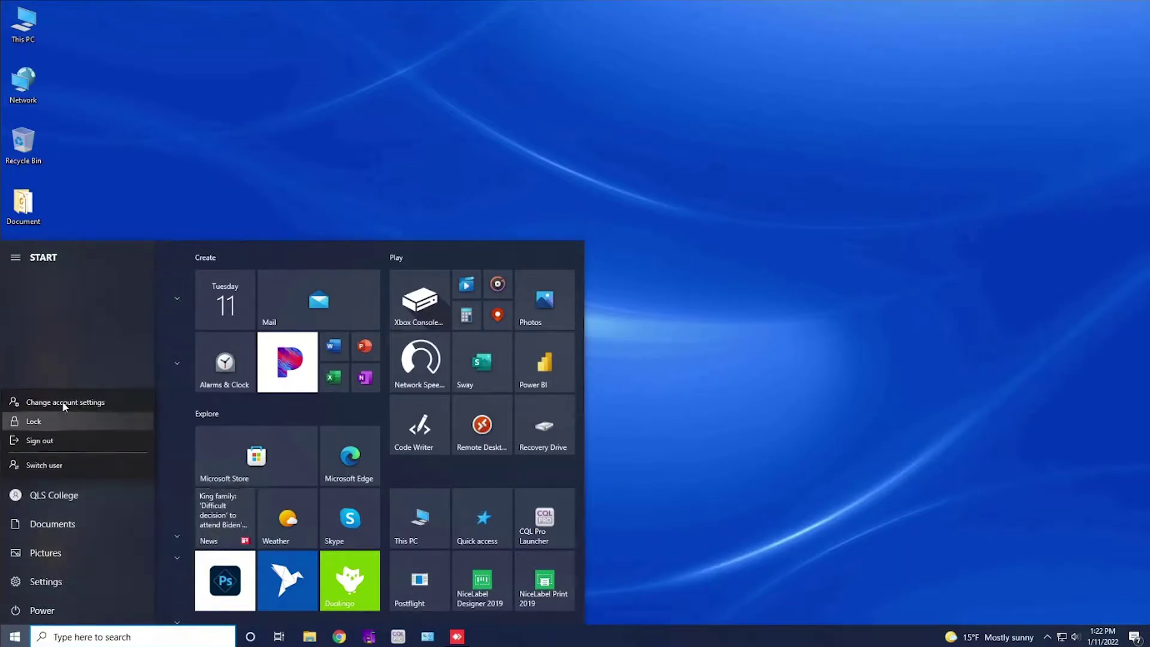
click(128, 403)
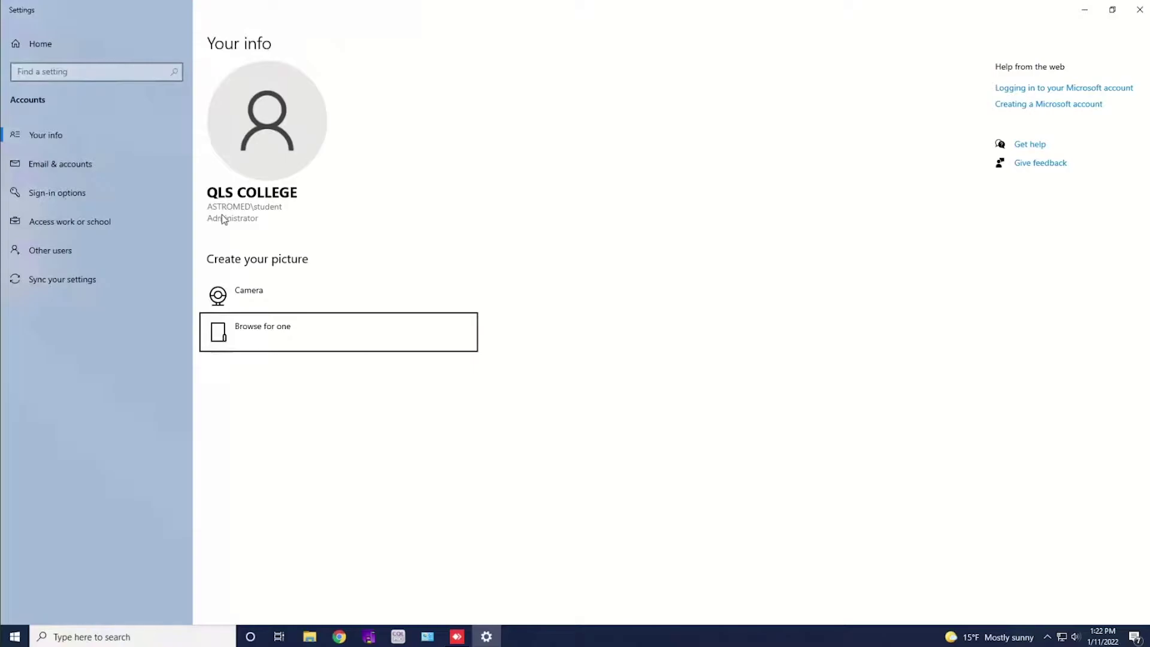
click(1139, 10)
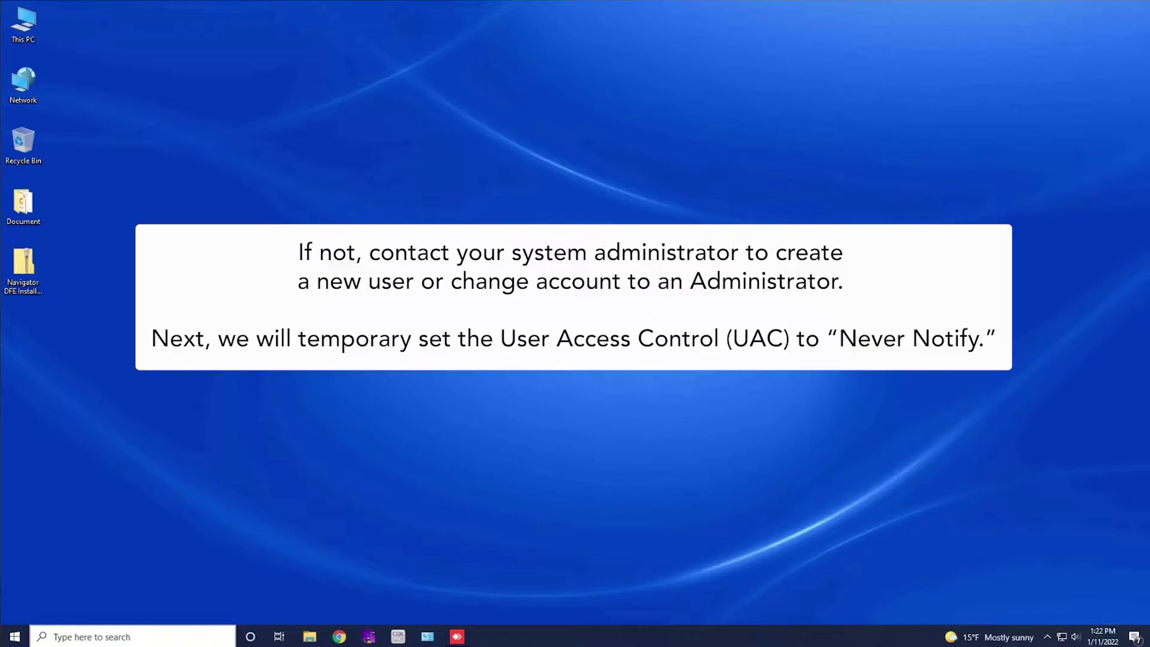
Step: Open Security and Maintenance from a 'security and main' search and expand its Security section
click(149, 635)
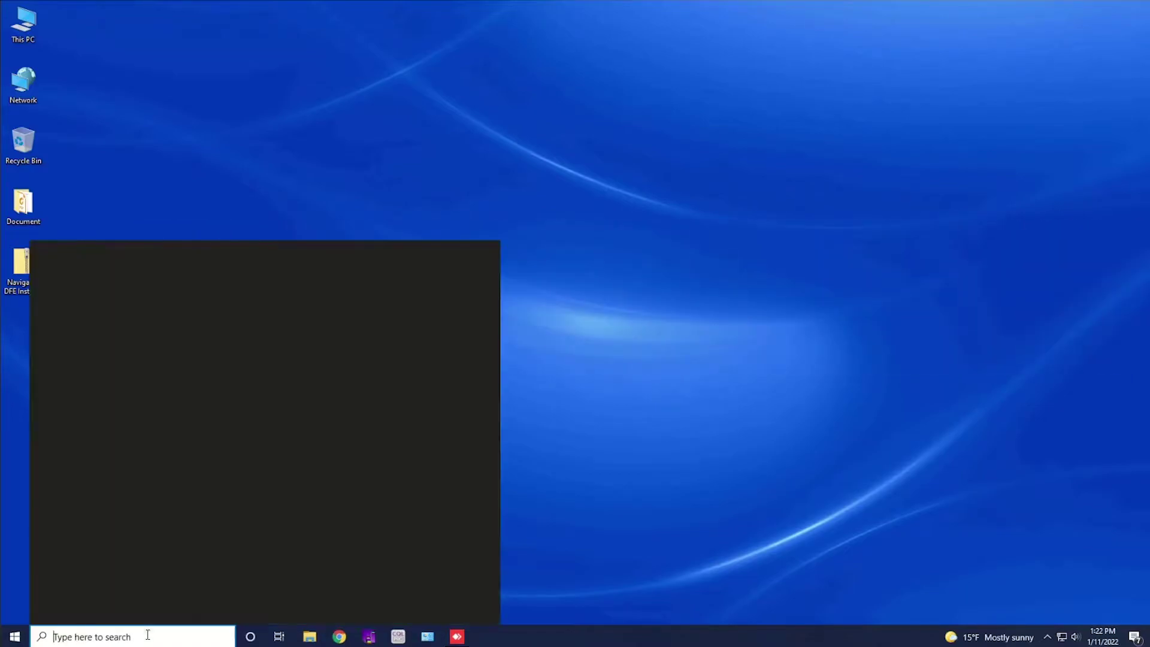
text(secu)
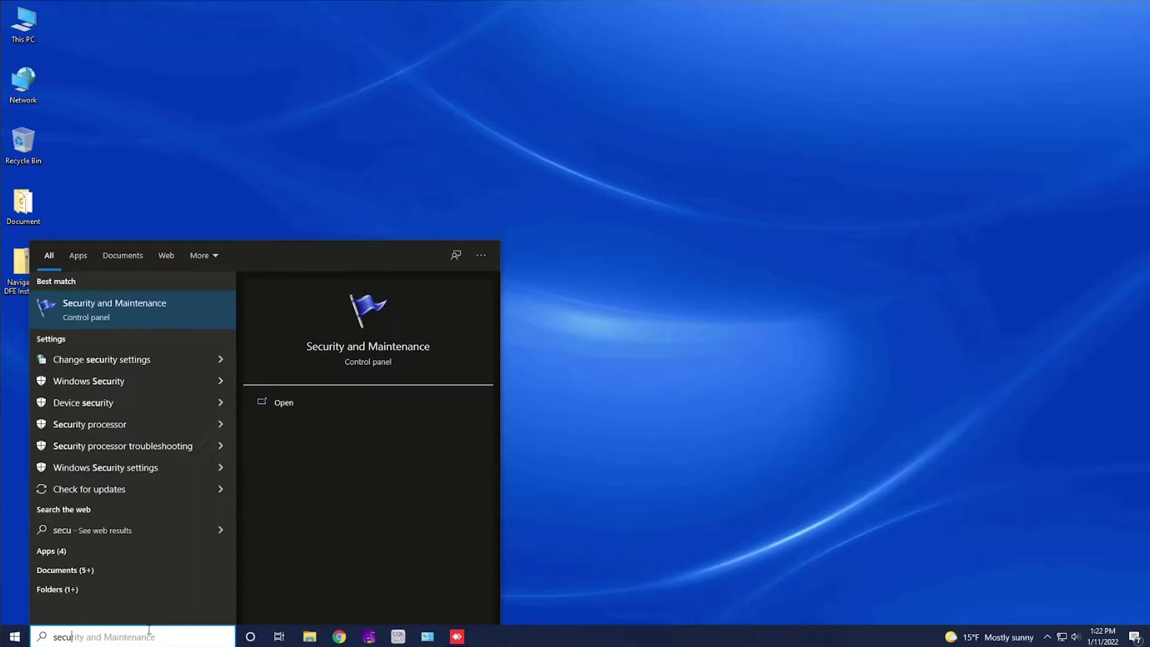
text(rity and main)
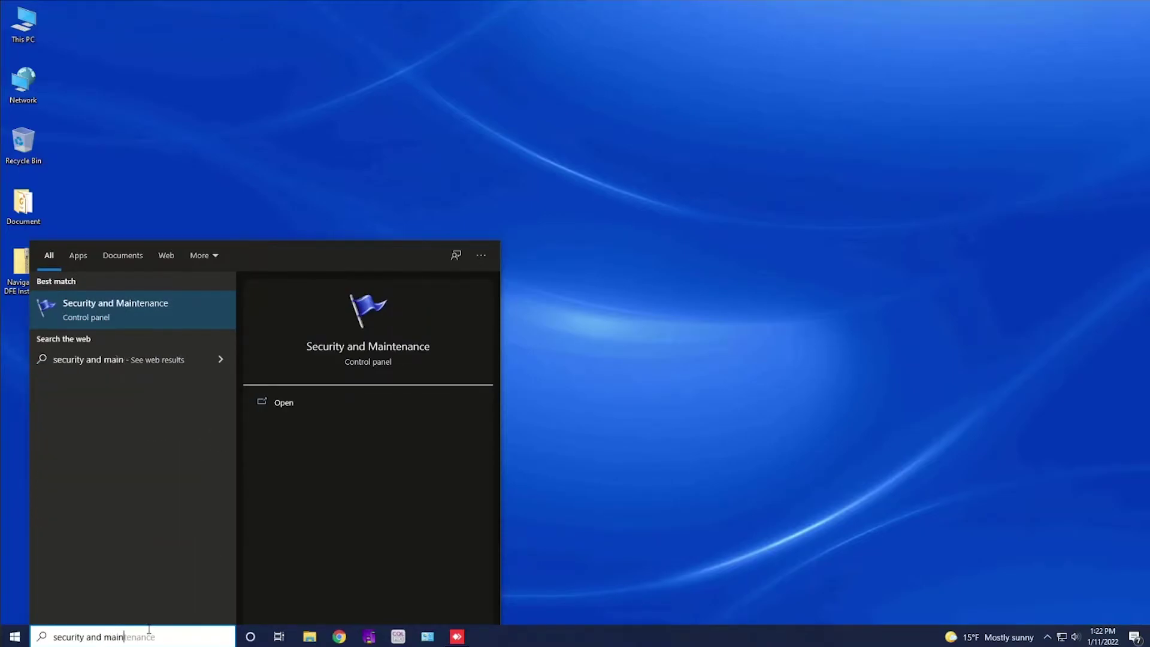
click(201, 307)
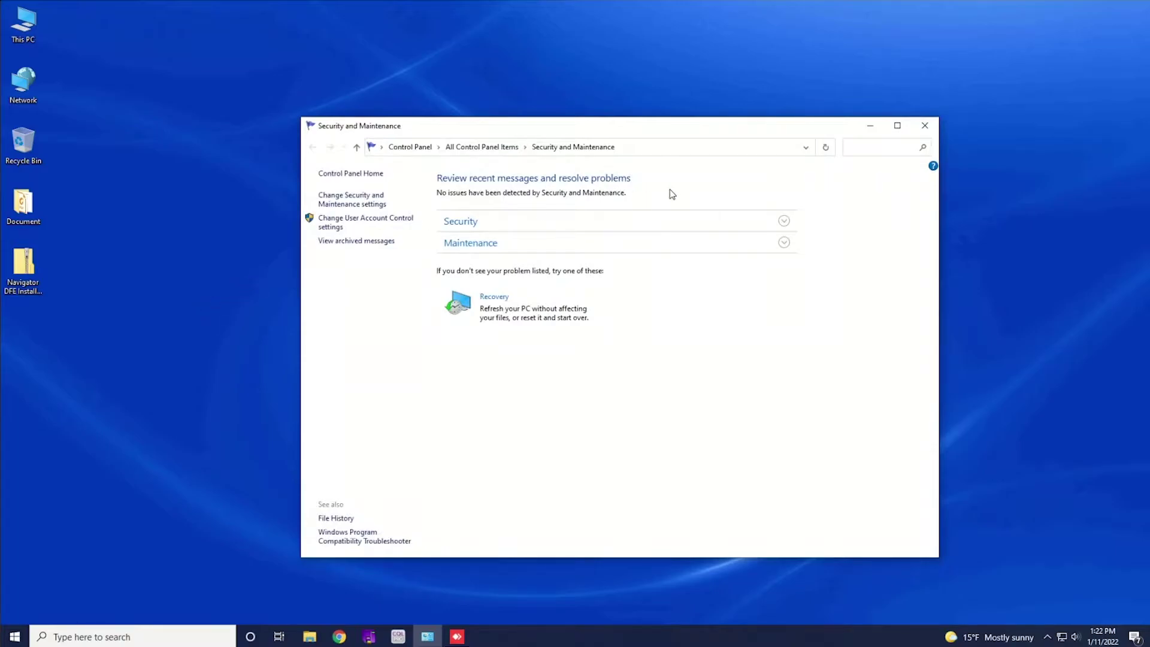
click(784, 222)
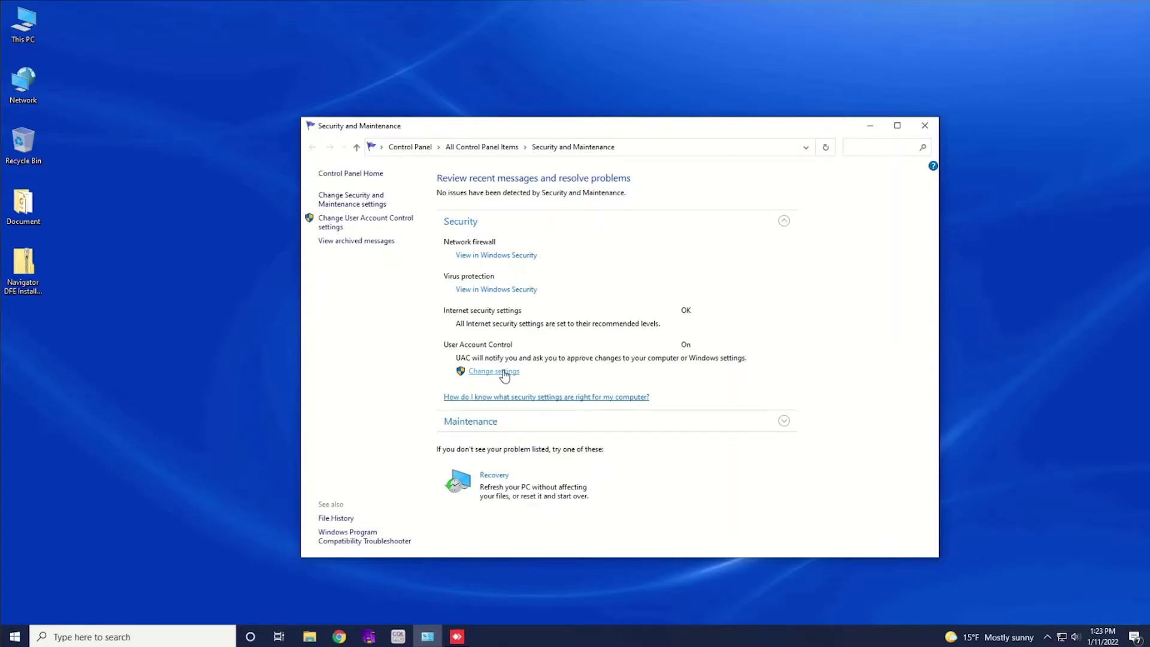
Step: Lower User Account Control notifications to Never notify and approve the change
click(505, 373)
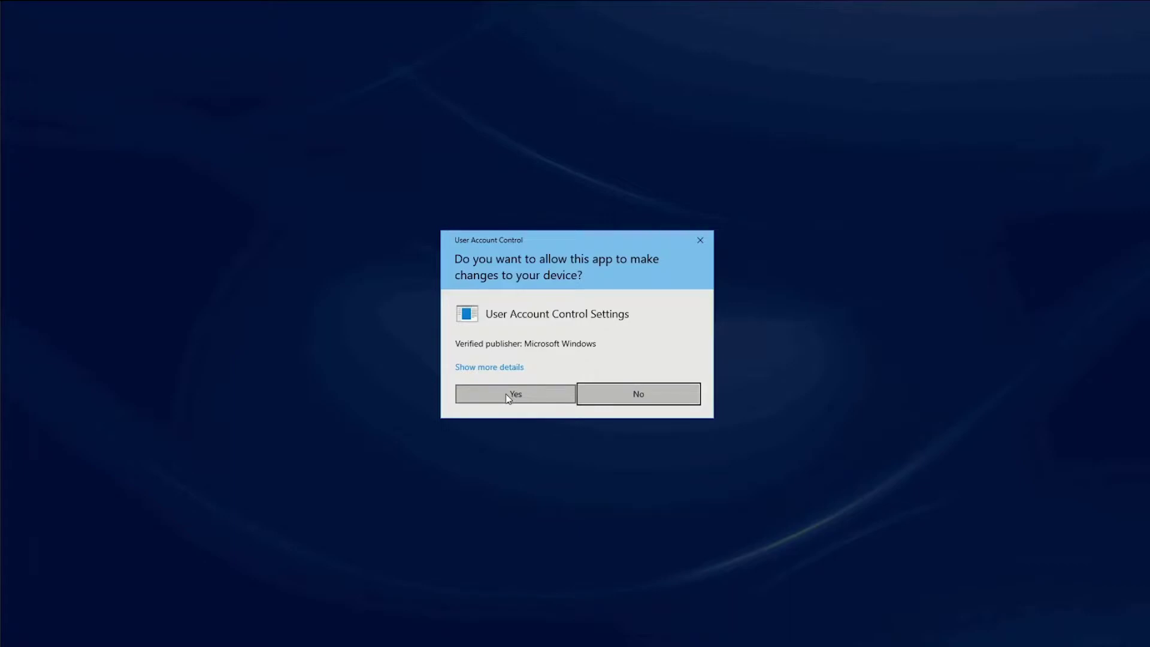
click(509, 396)
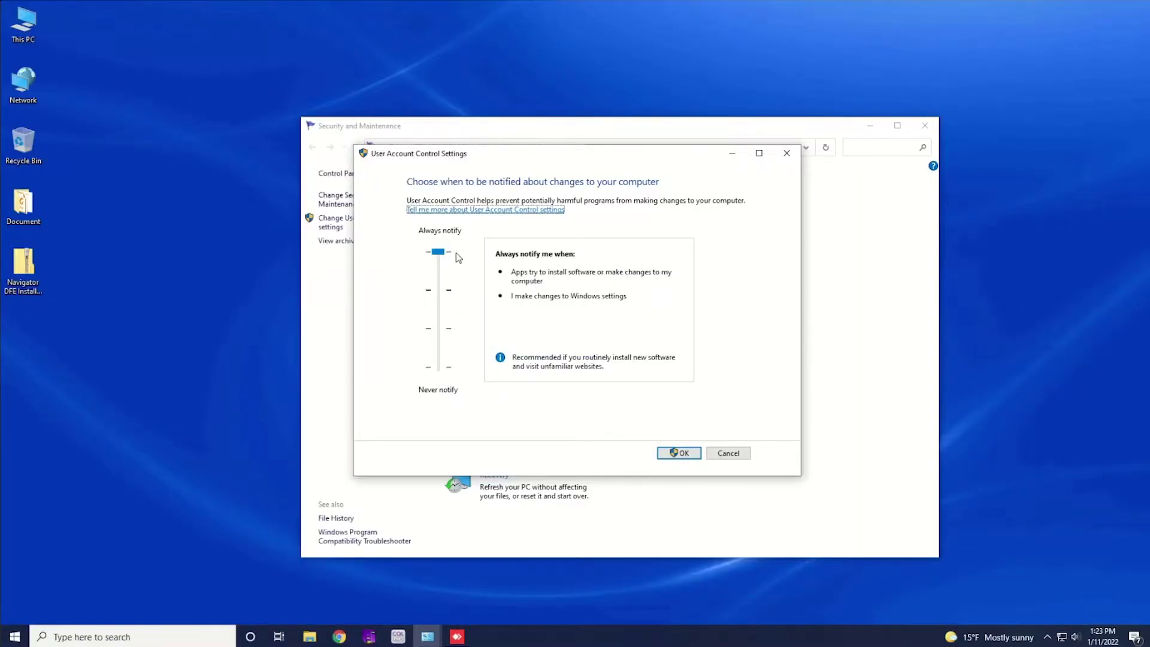
drag(438, 251, 451, 377)
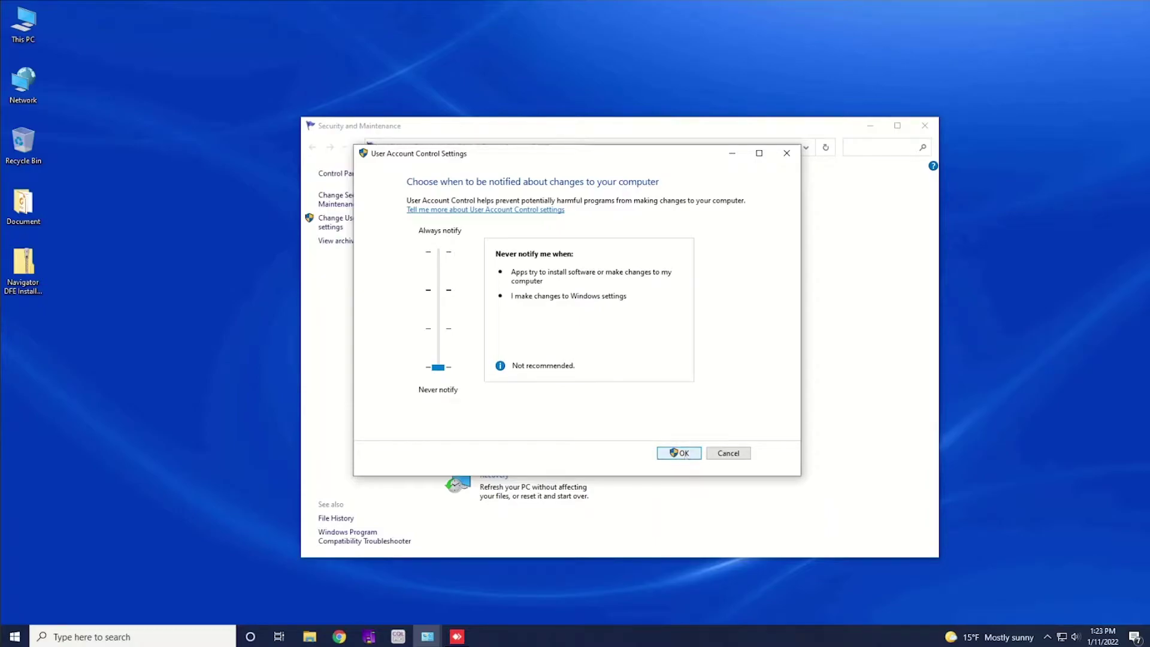
click(683, 453)
click(555, 400)
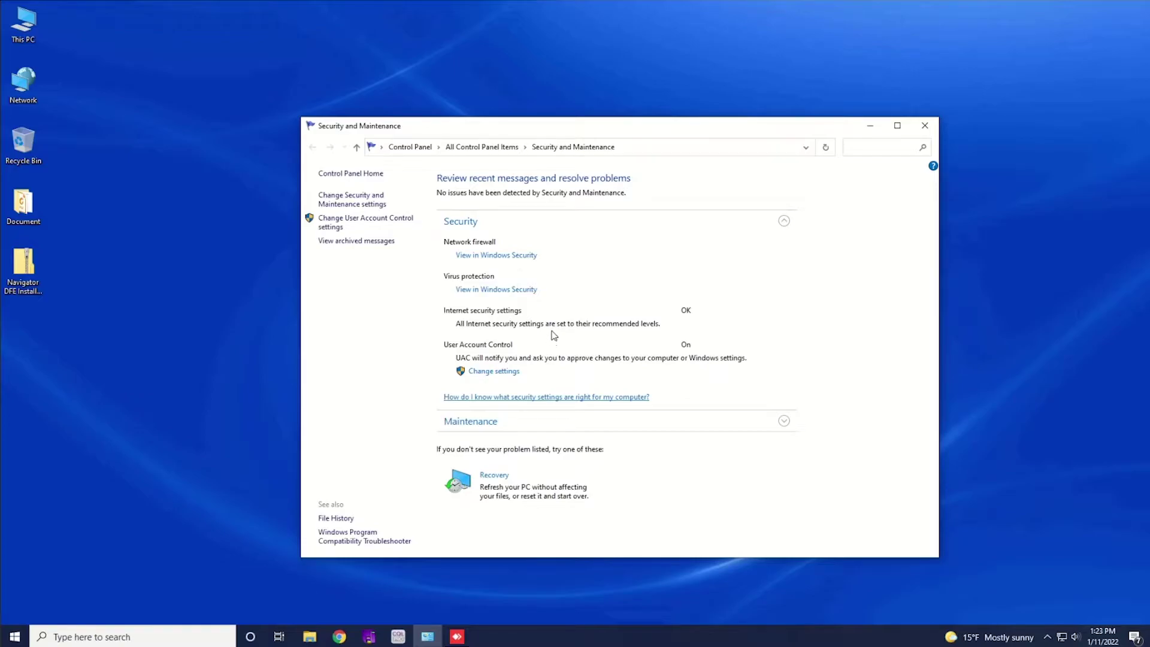
Step: Switch the domain network firewall Off in Windows Security, then close the window
click(531, 255)
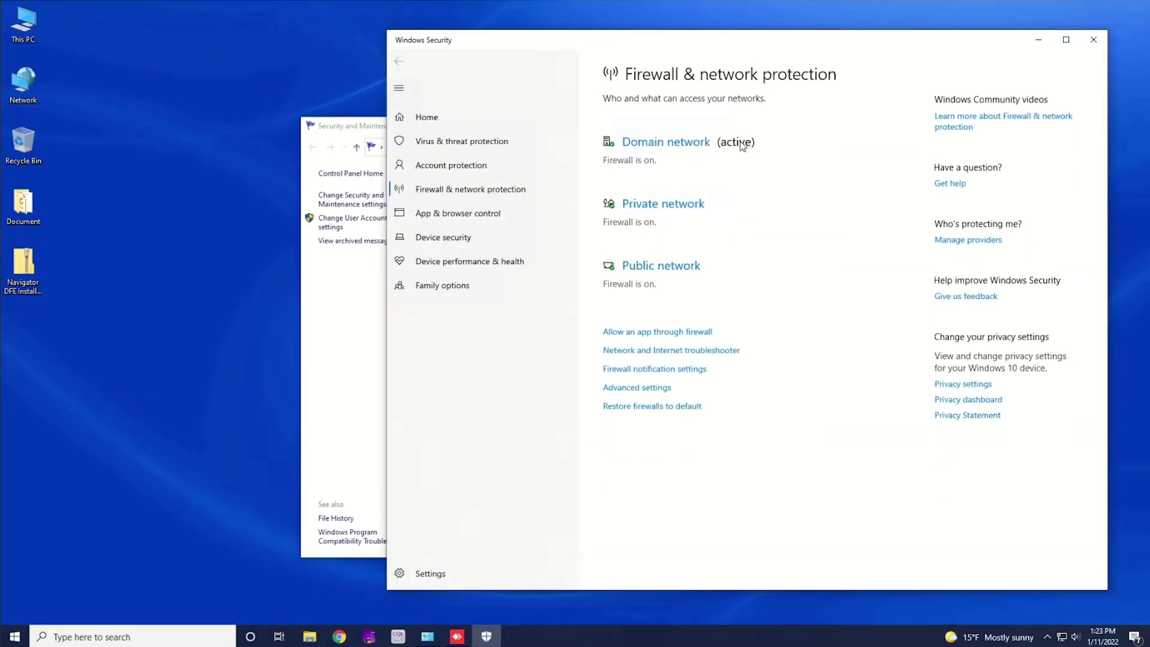
click(693, 142)
click(622, 271)
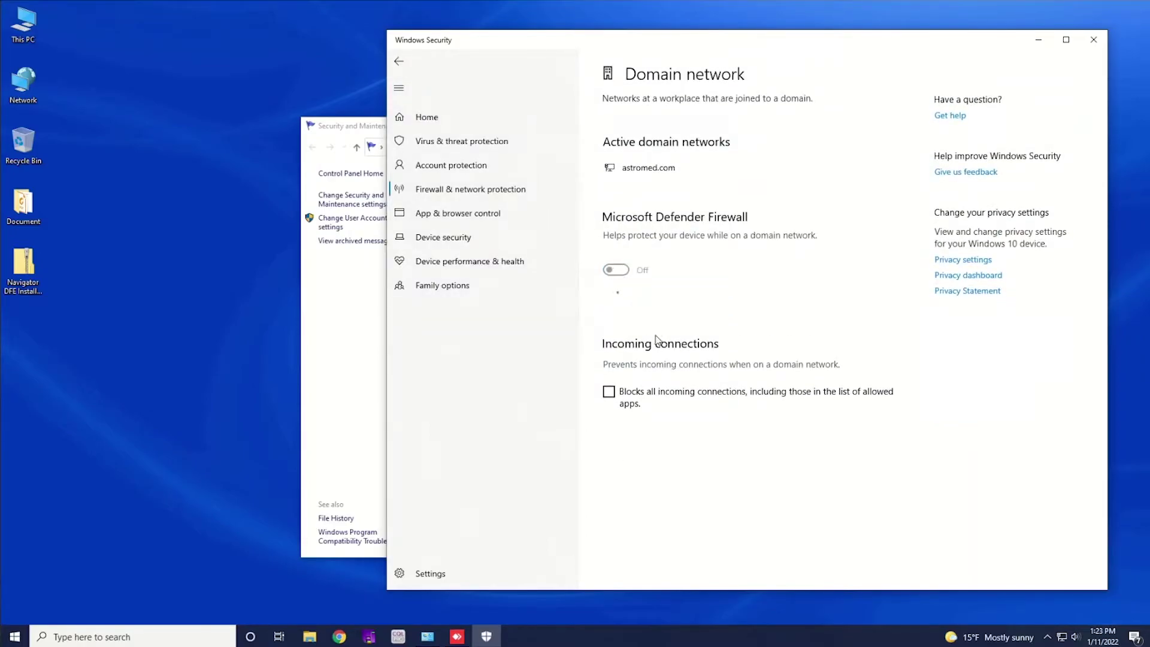
click(399, 62)
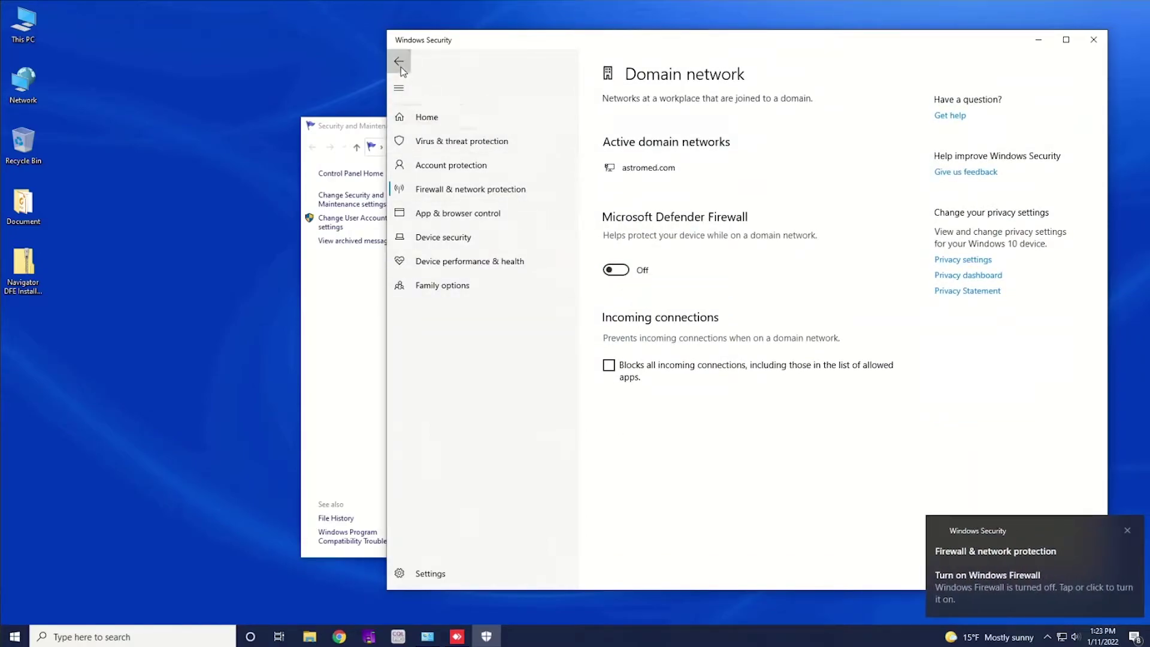
click(1096, 43)
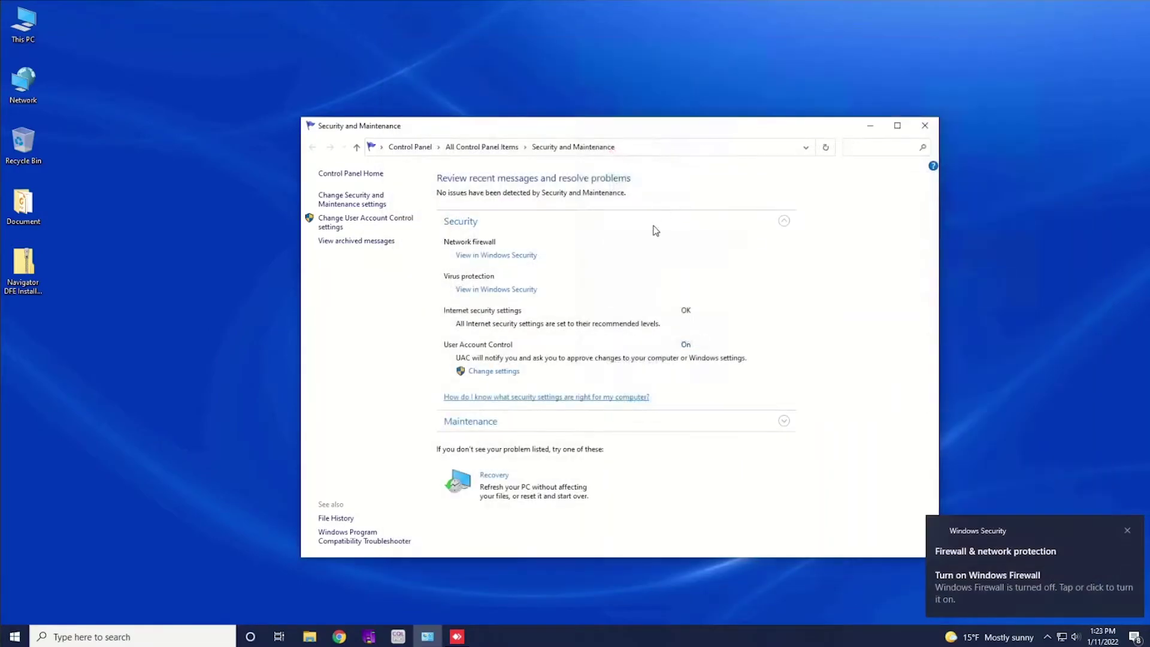
Step: Turn off Microsoft Defender Antivirus real-time protection, then close Windows Security and Security and Maintenance
click(525, 290)
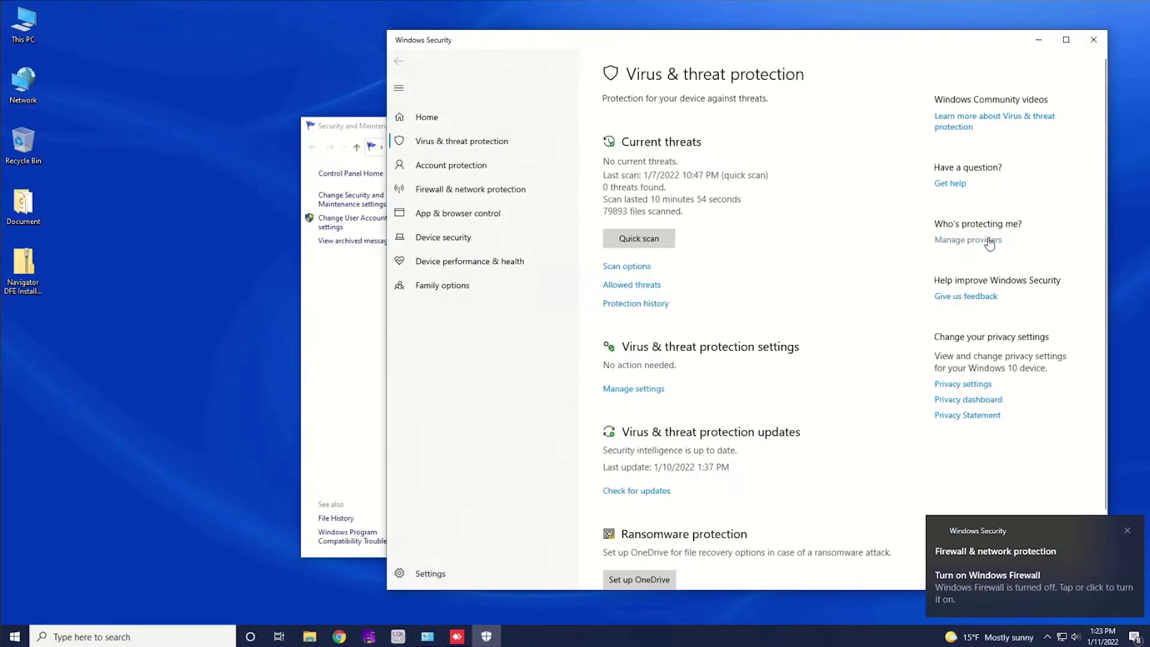
click(990, 242)
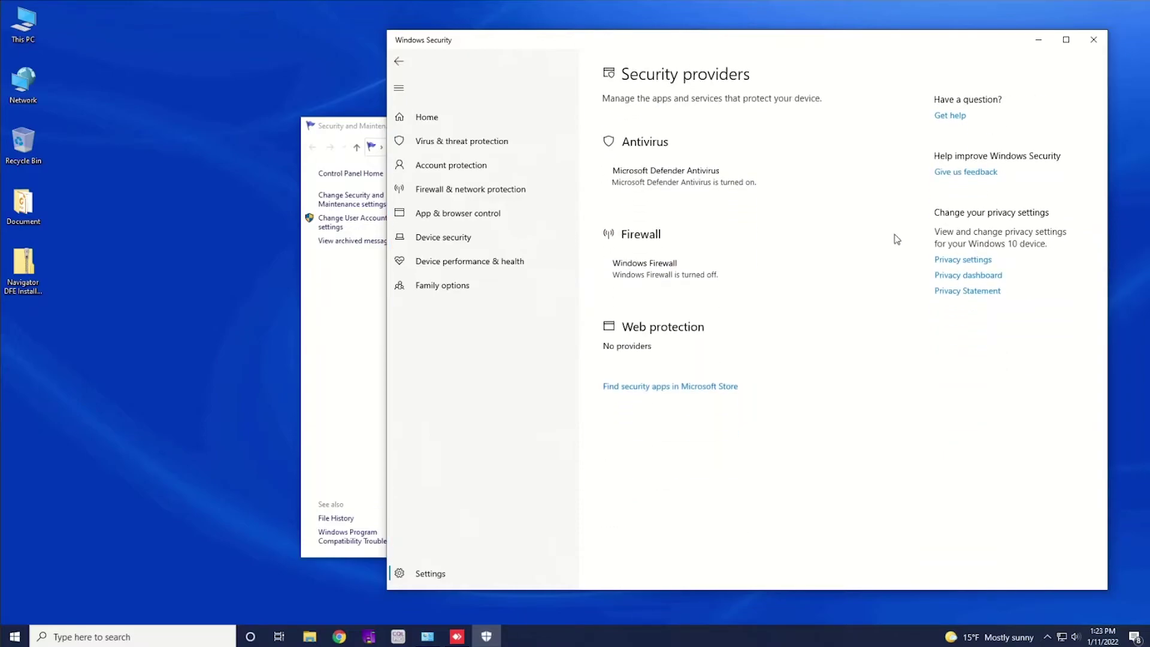
click(711, 192)
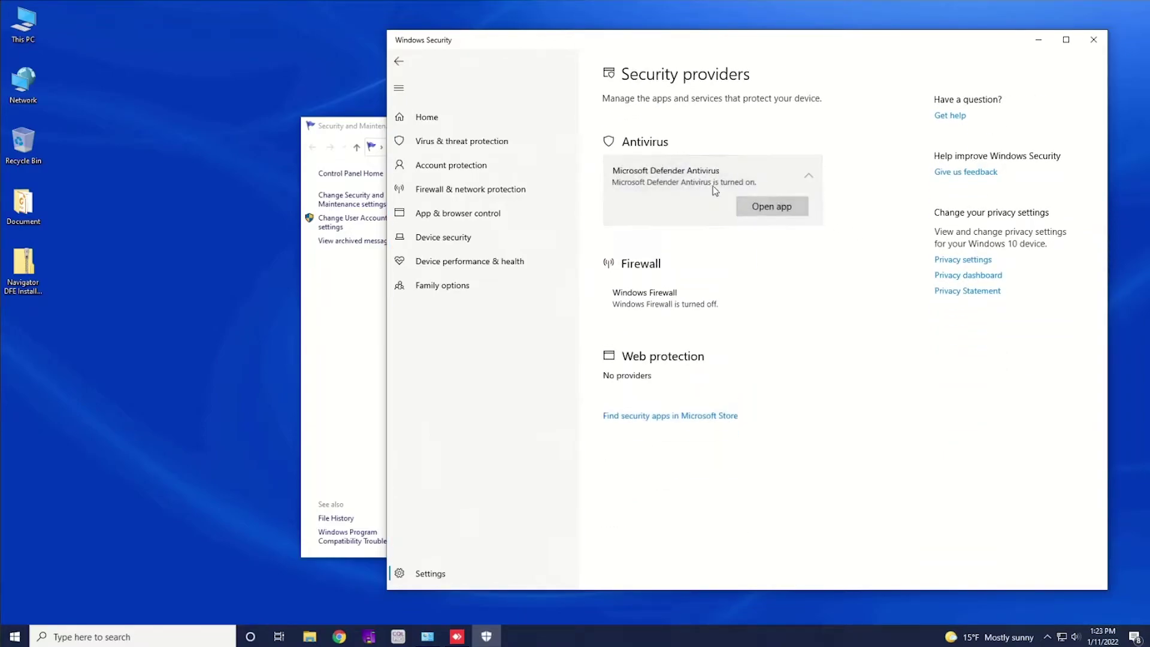
click(750, 208)
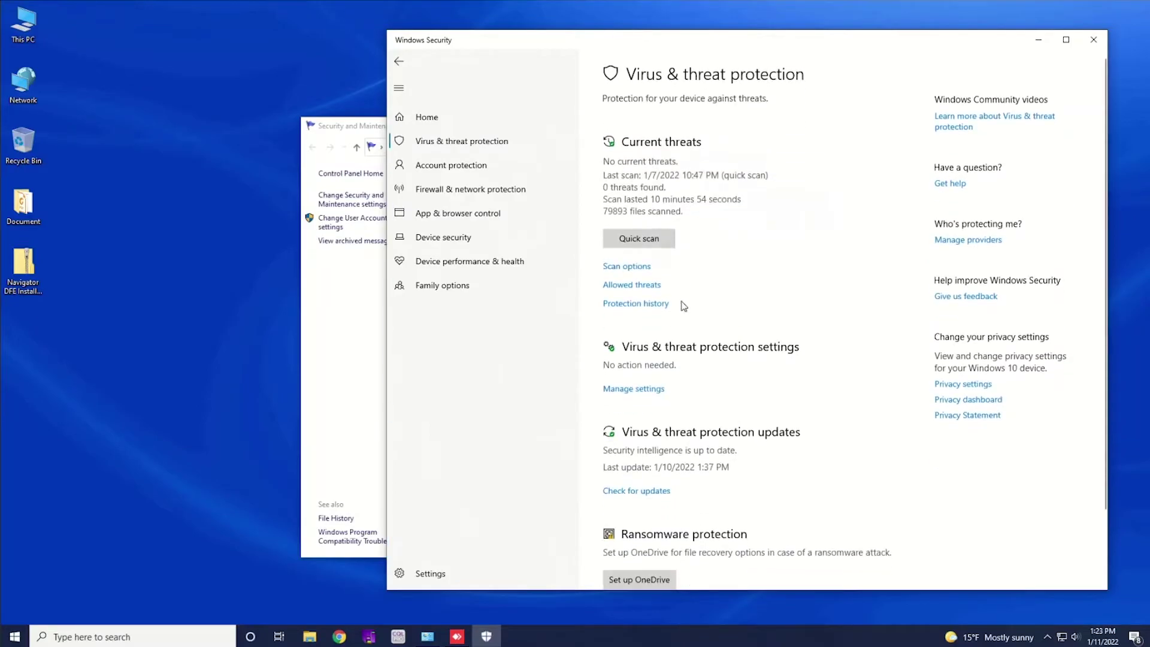
click(651, 390)
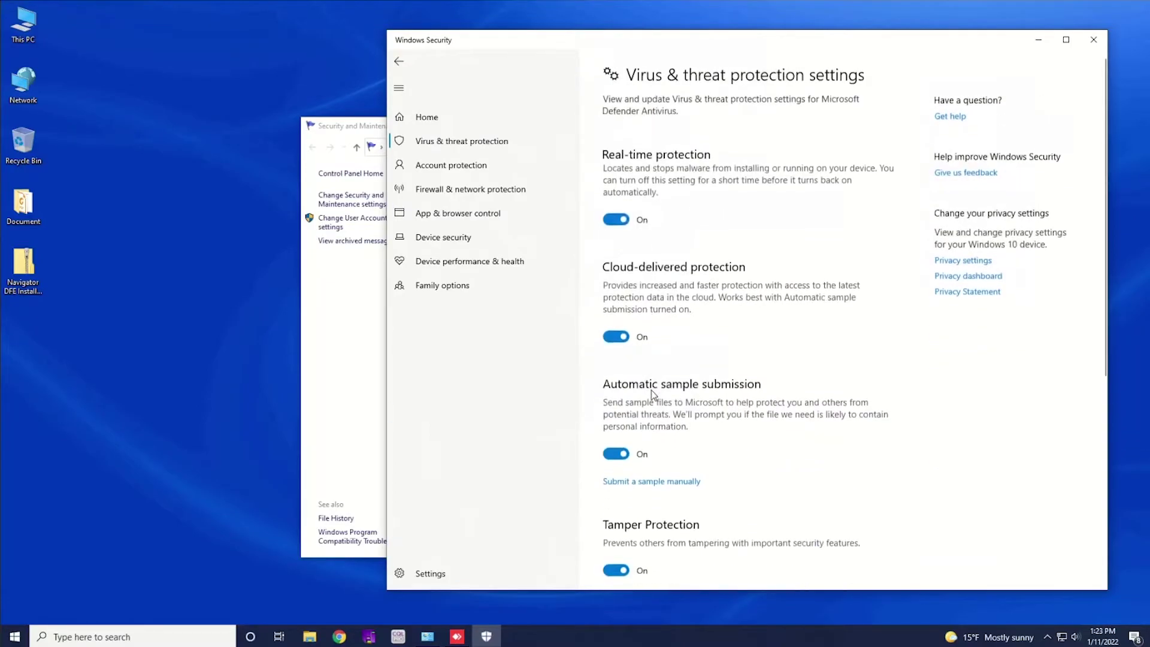
click(621, 222)
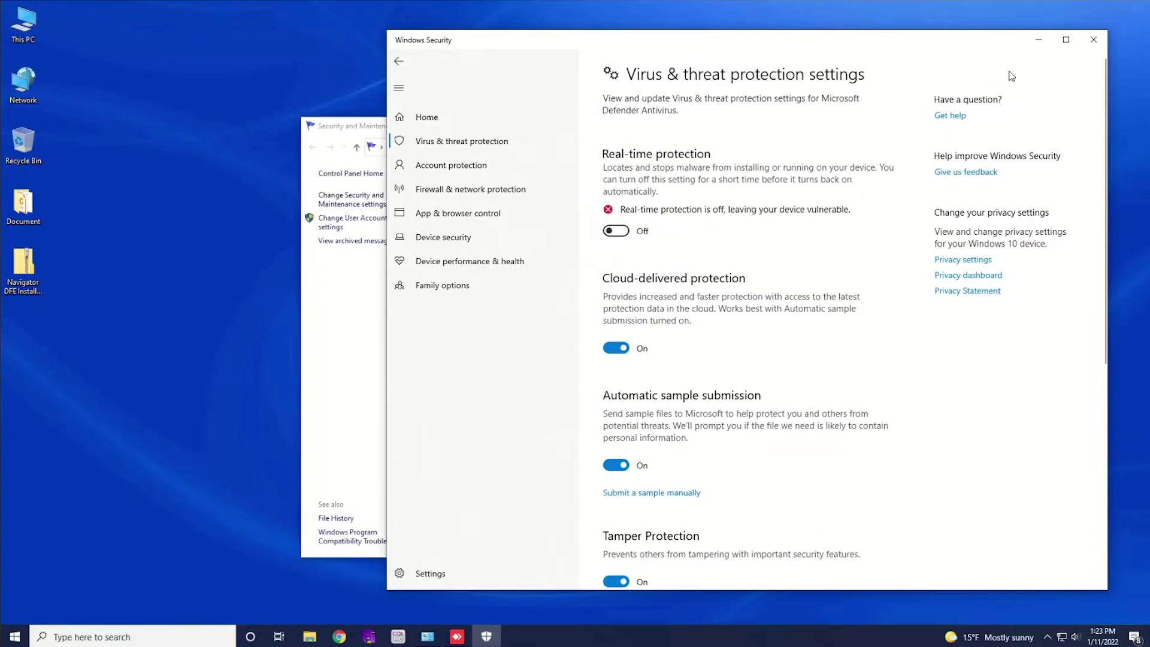
click(1094, 40)
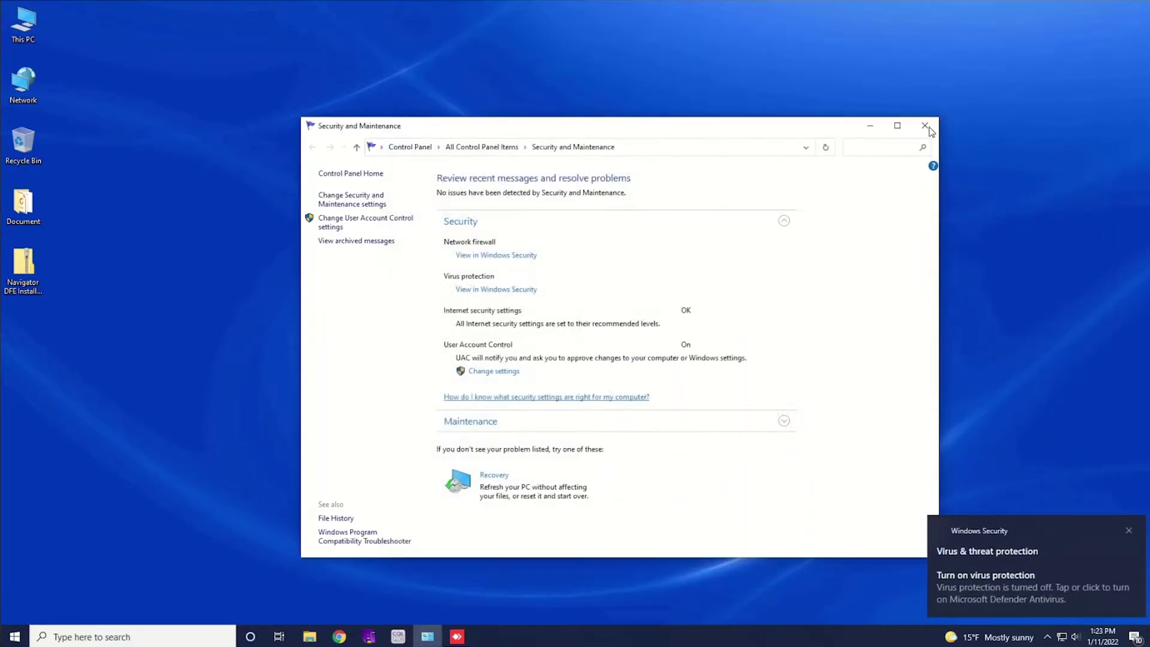
click(925, 127)
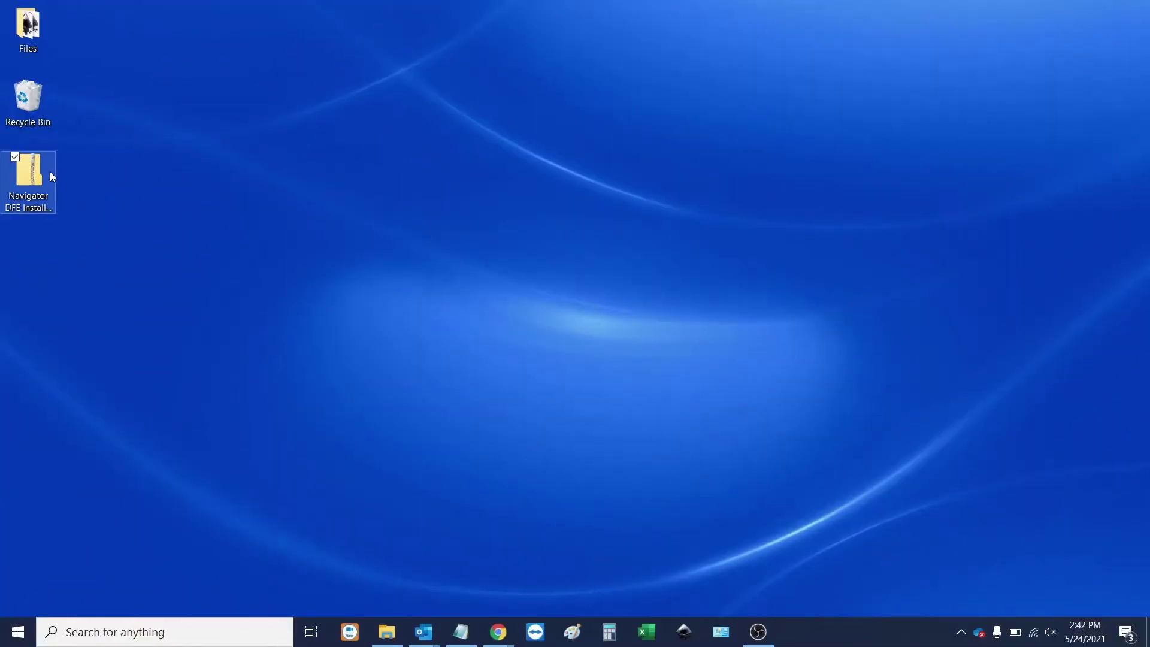
Step: Copy the Navigator DFE Installer HP R8 folder from the zip to the desktop and open it
click(29, 168)
double_click(29, 167)
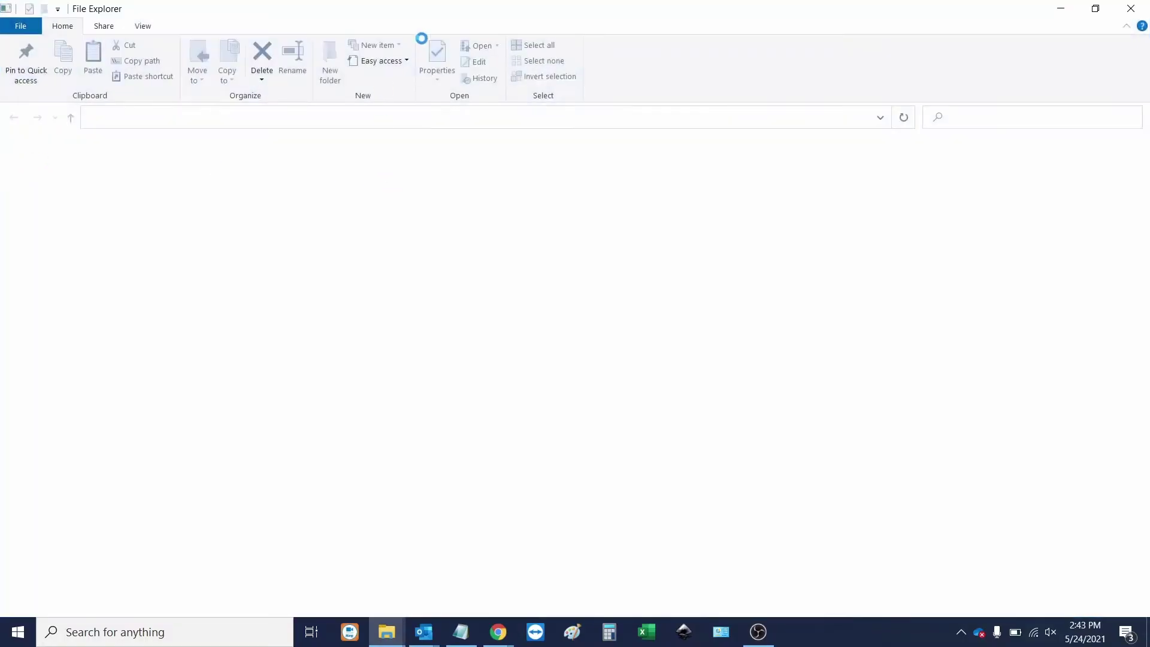
double_click(475, 20)
drag(576, 193, 70, 277)
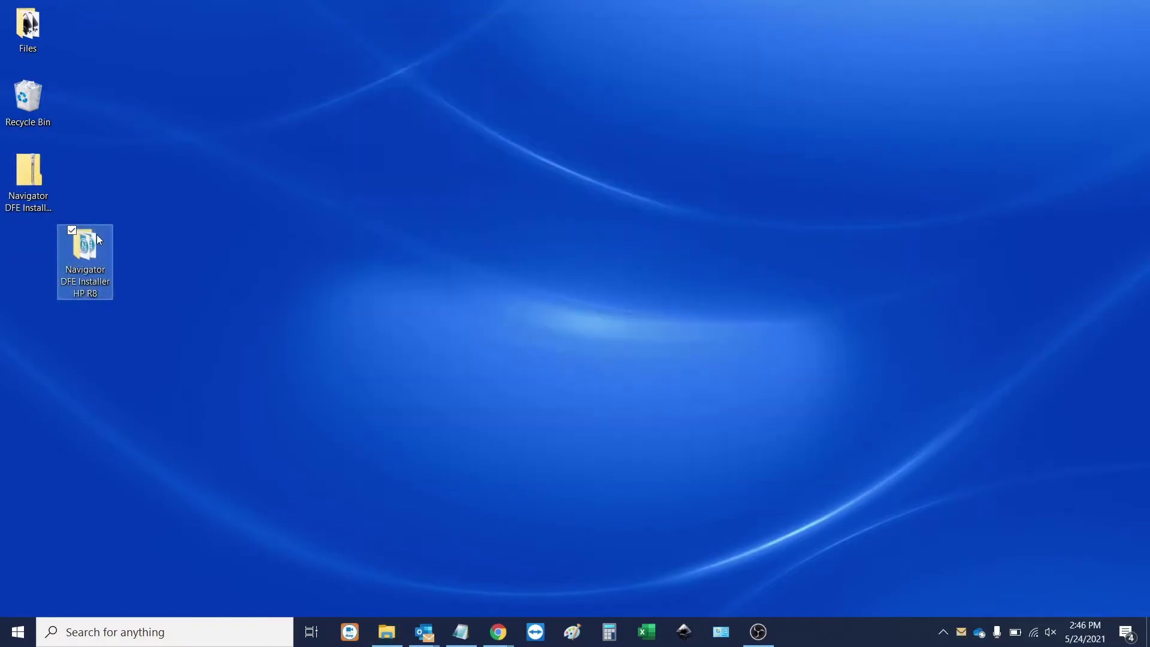
double_click(89, 248)
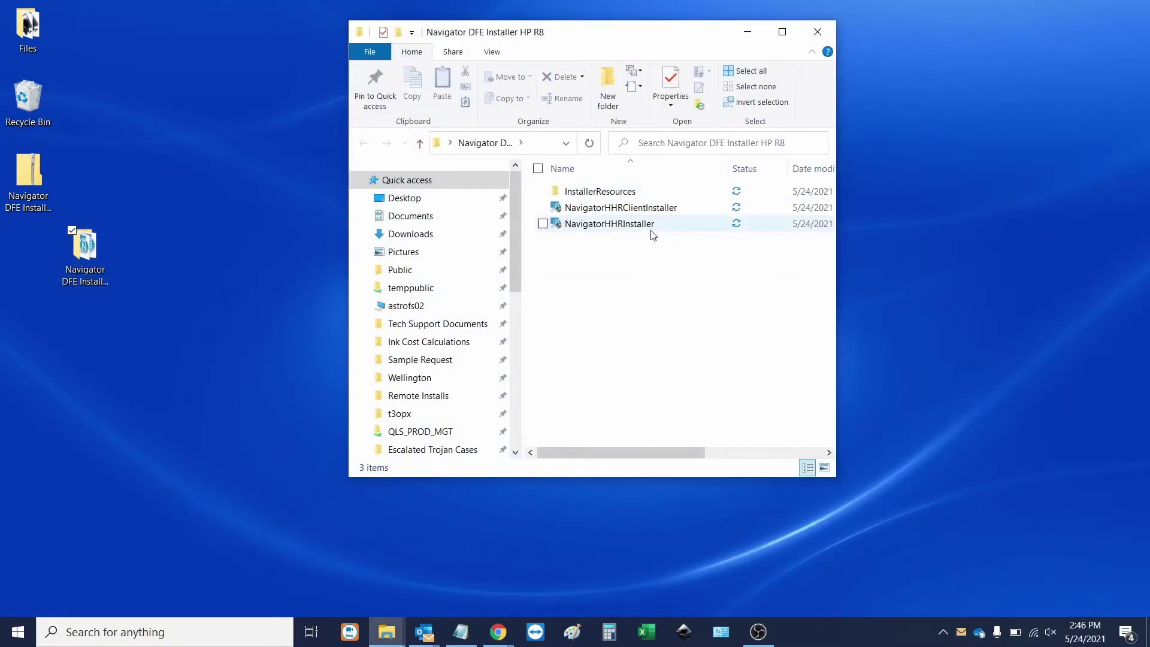
Step: Launch NavigatorHHRInstaller and run it anyway past the SmartScreen warning
click(648, 230)
double_click(648, 230)
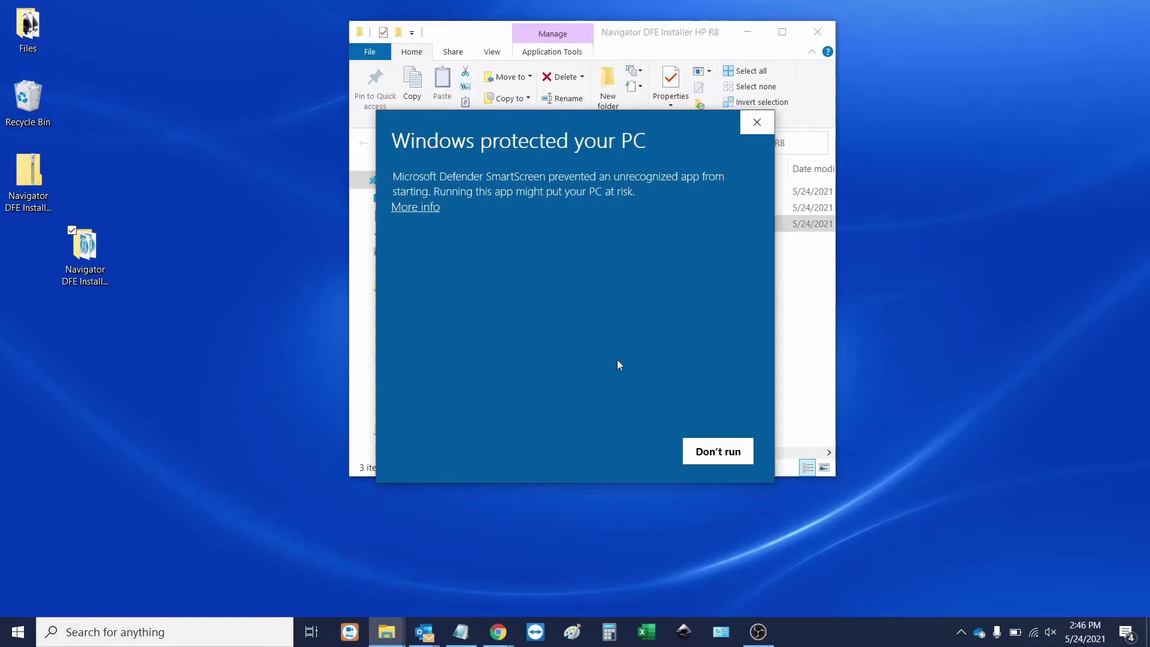
click(430, 210)
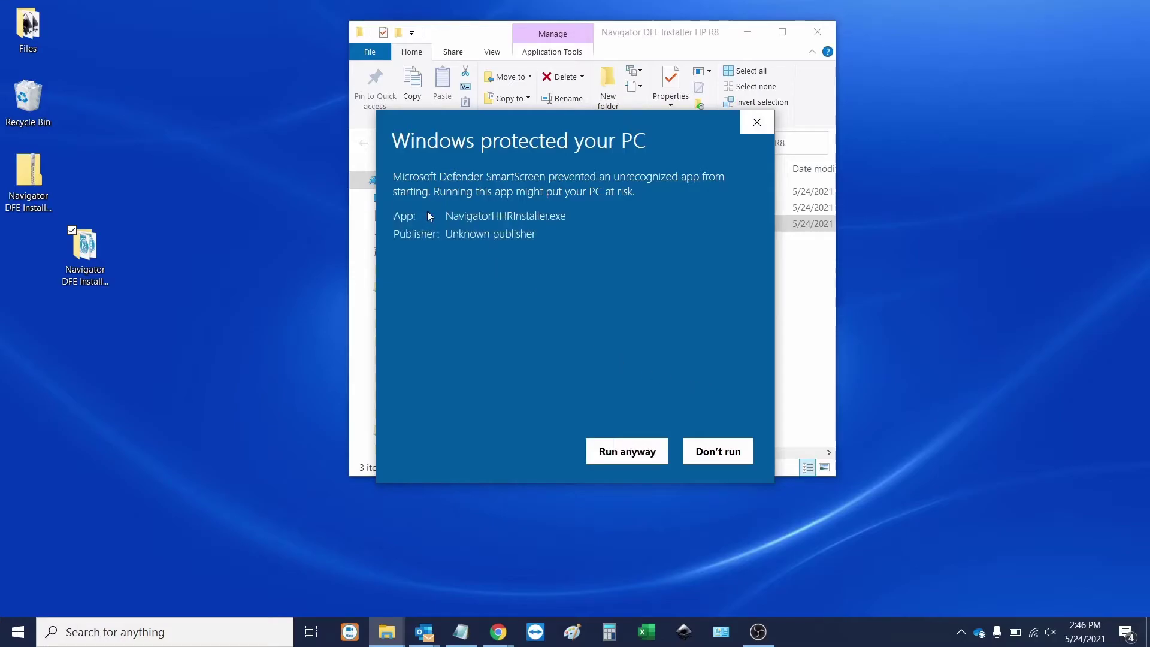
click(635, 454)
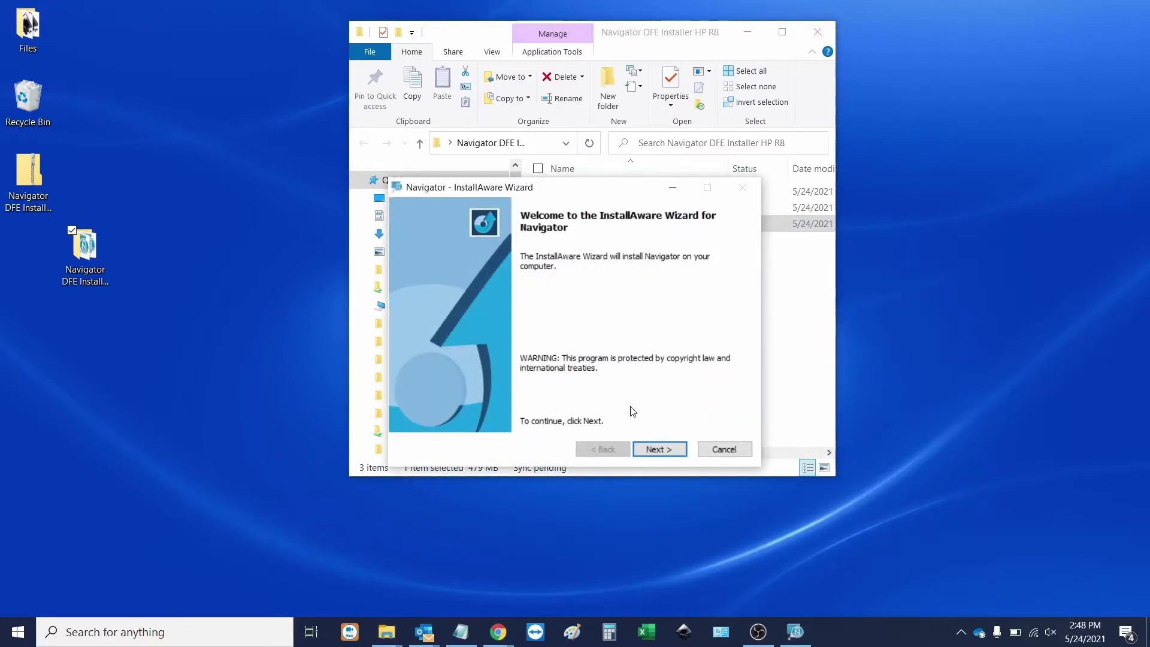
Step: Accept the license, leave the product key blank, and keep C:\Navigator and the Navigator program folder
click(659, 448)
click(486, 413)
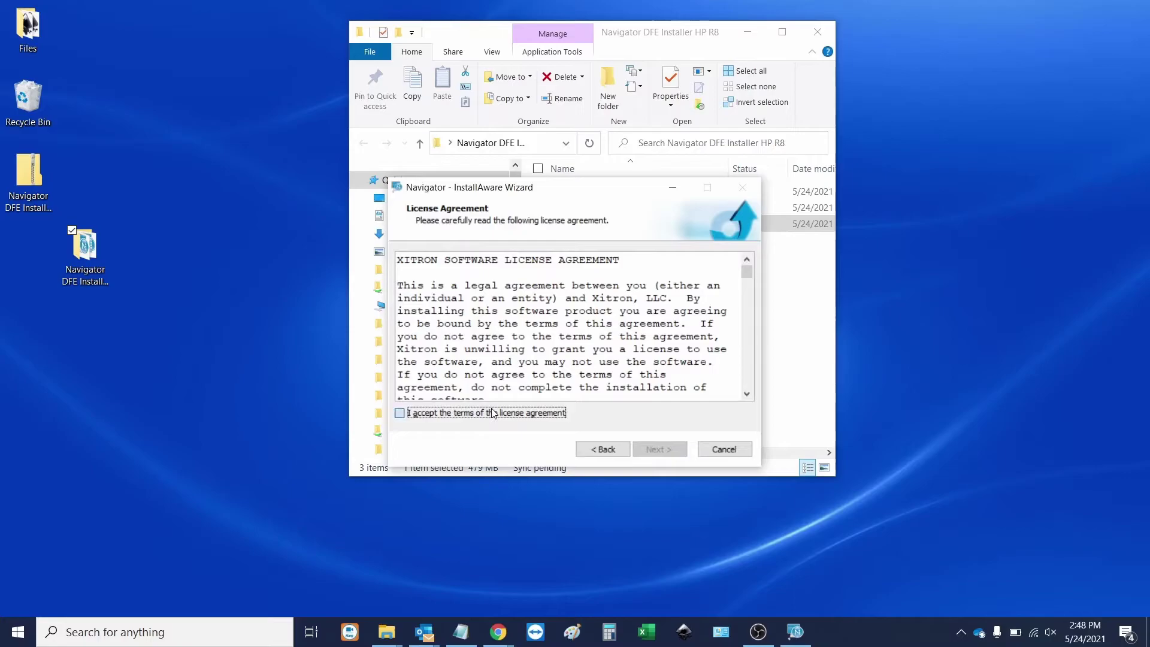
click(657, 453)
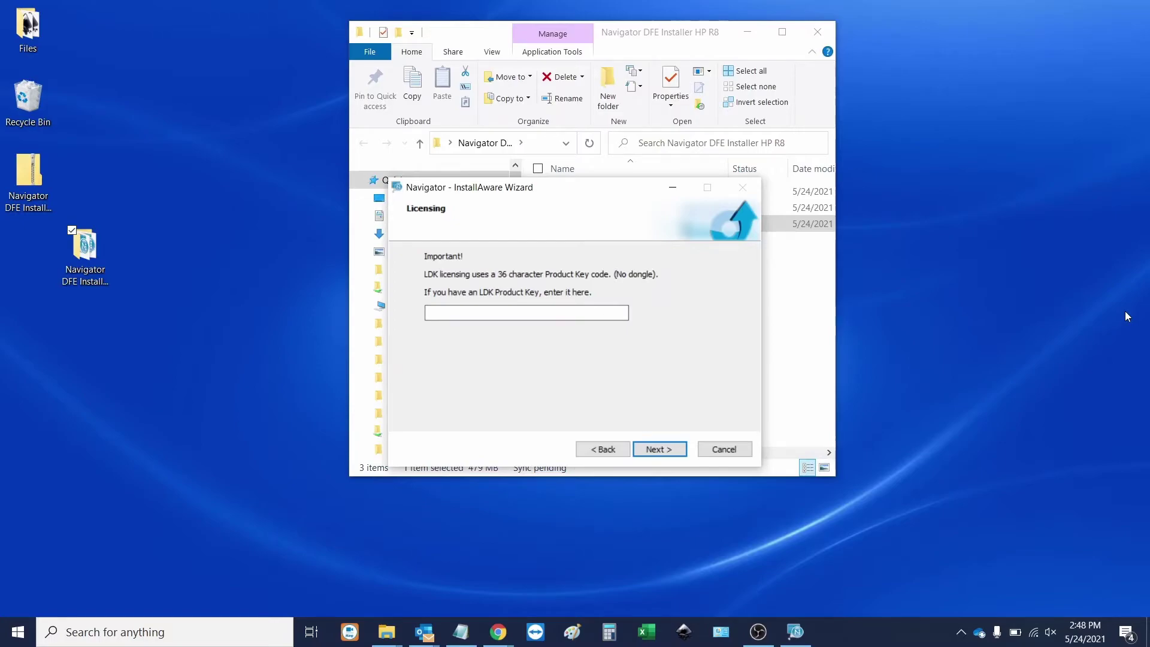
click(663, 452)
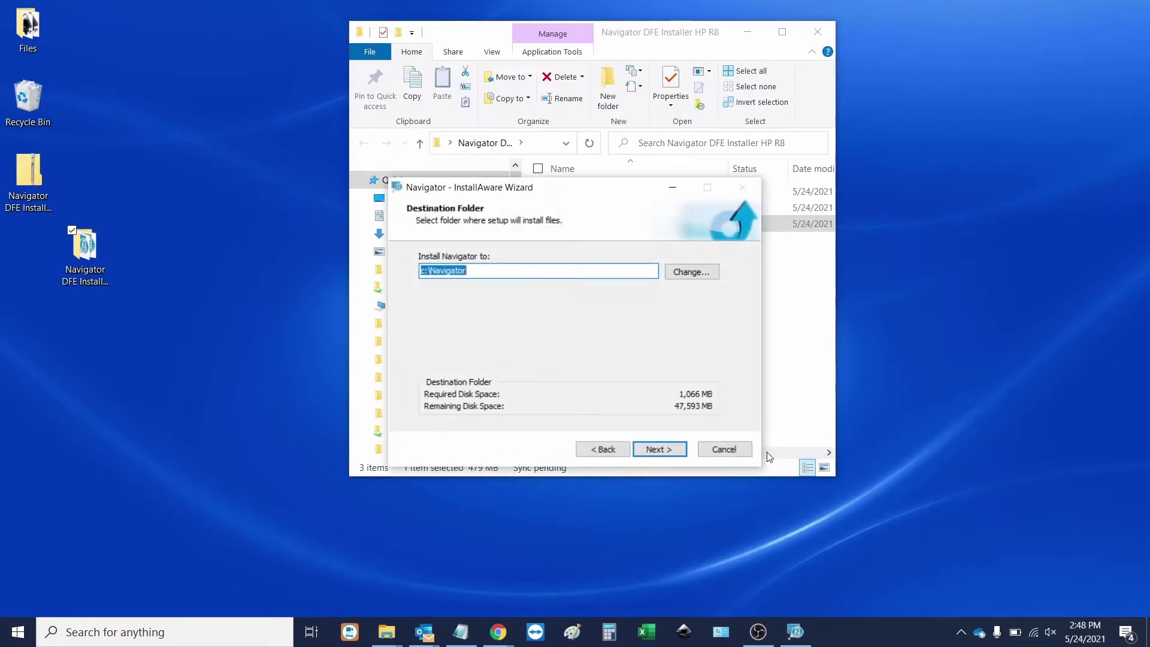
click(659, 449)
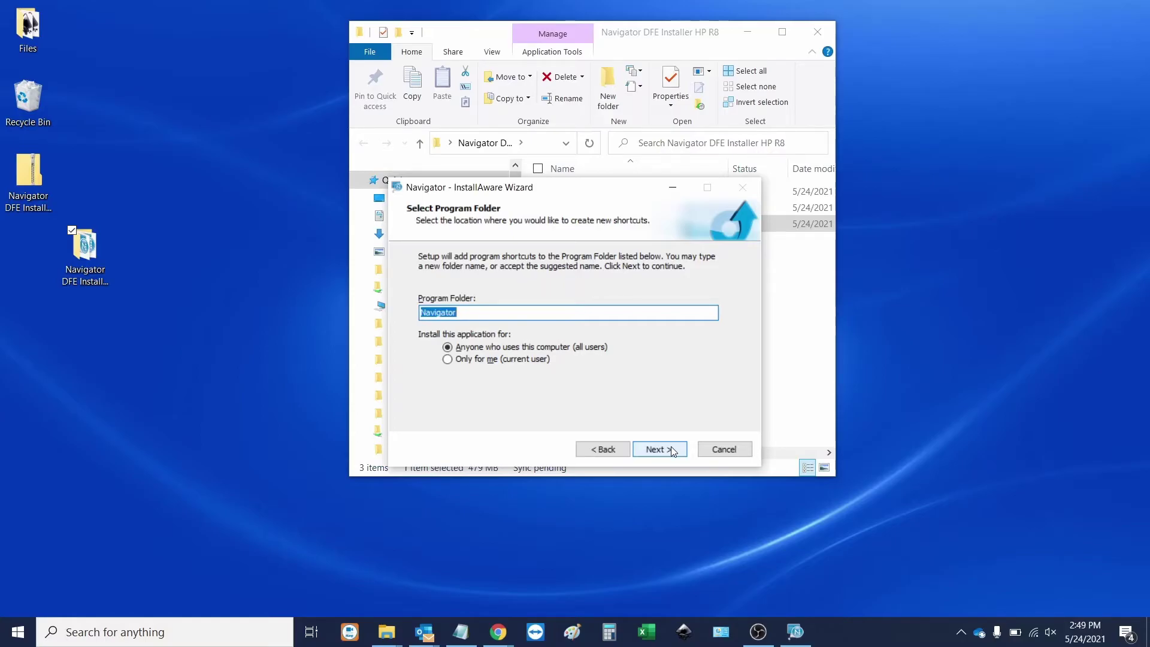
click(672, 450)
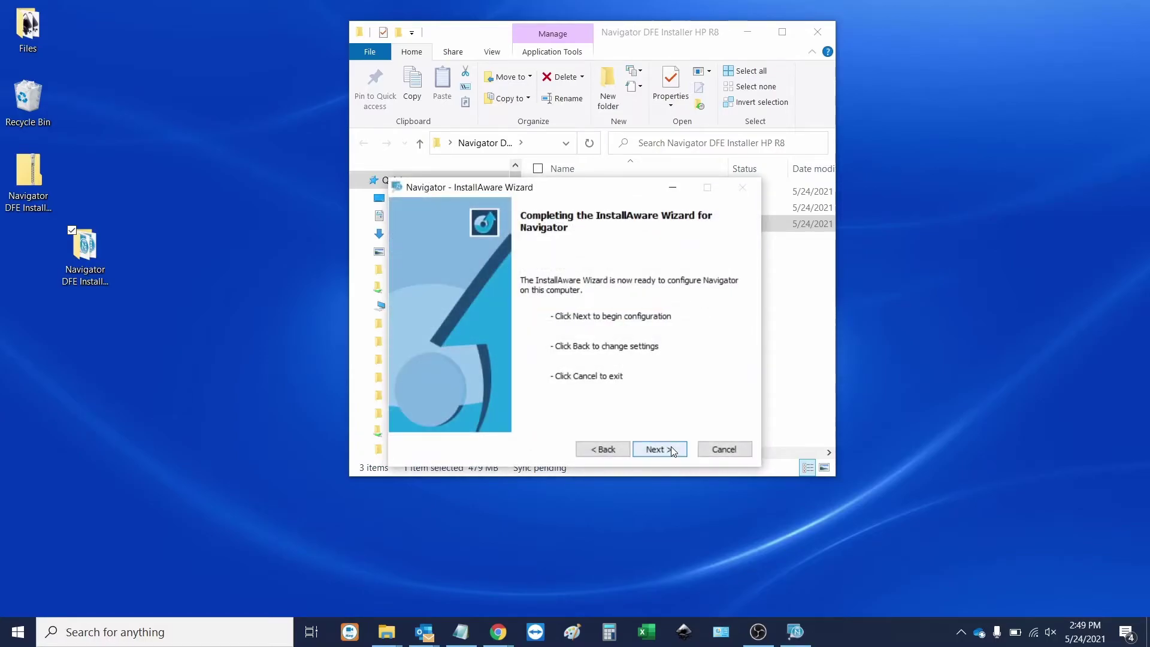
Step: Start the configuration and save printer IP address 172.16.5.163
click(673, 451)
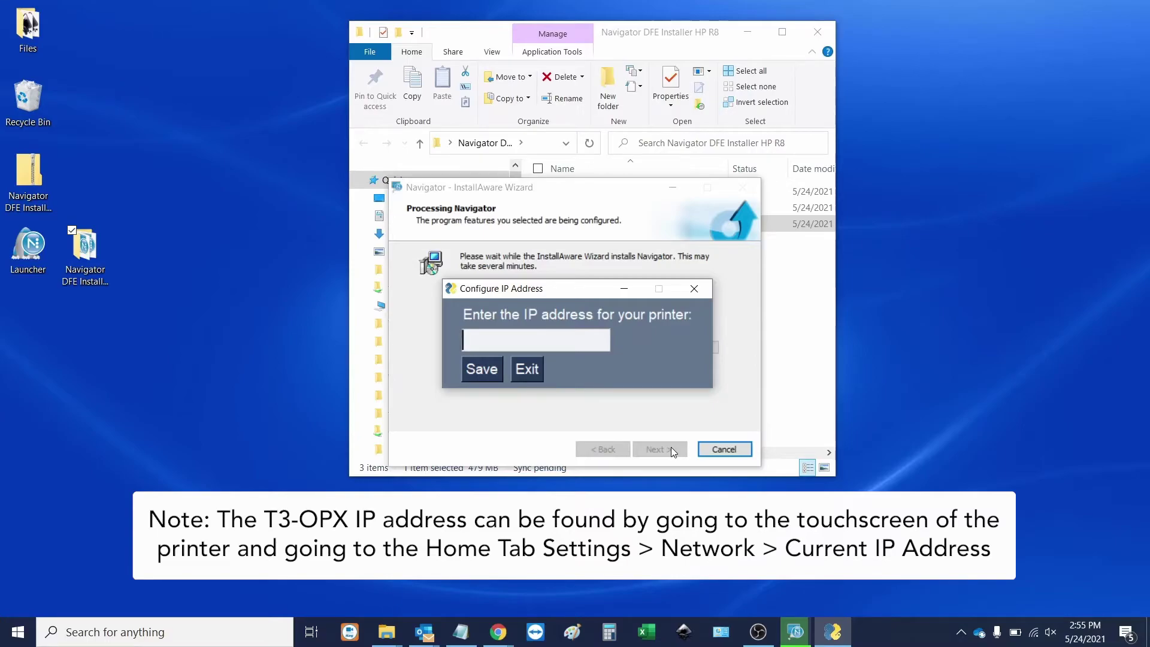
text(172.16.5.163)
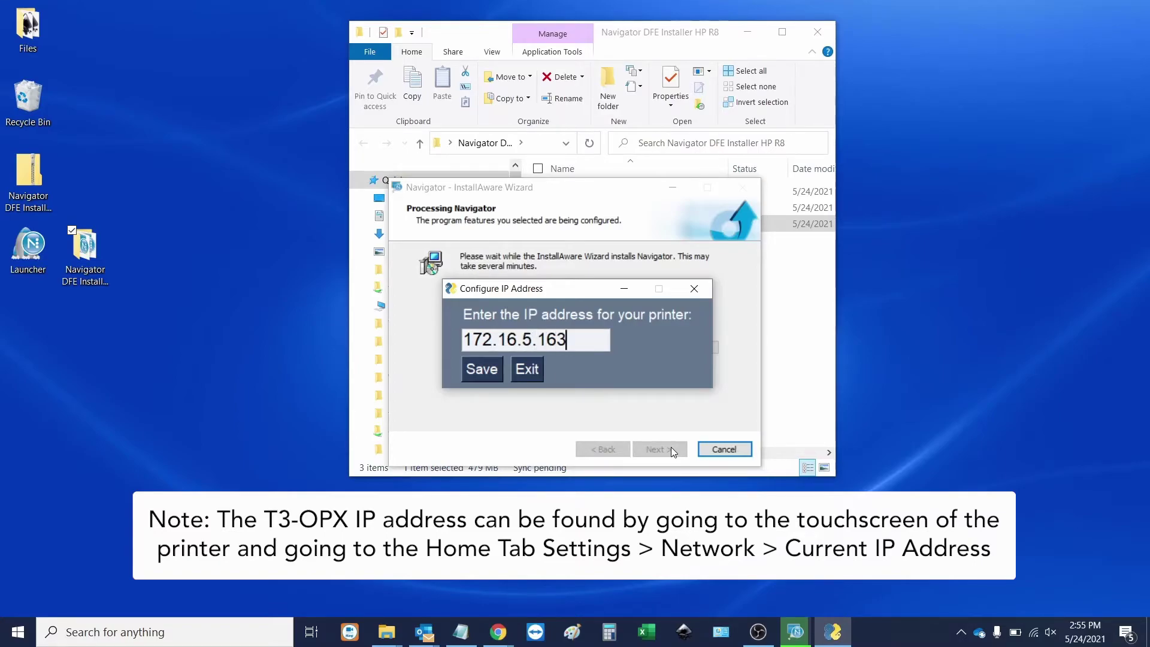
click(481, 377)
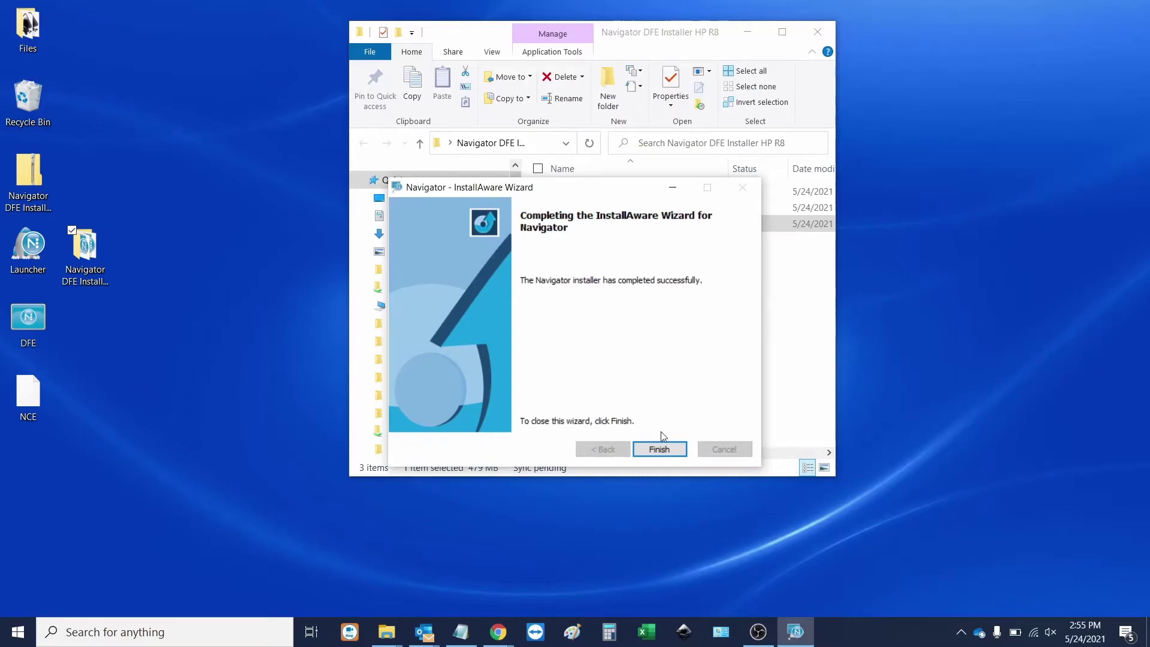
Step: Finish the wizard, start Navigator from Launcher, and log in with Automatic Log In enabled
click(661, 451)
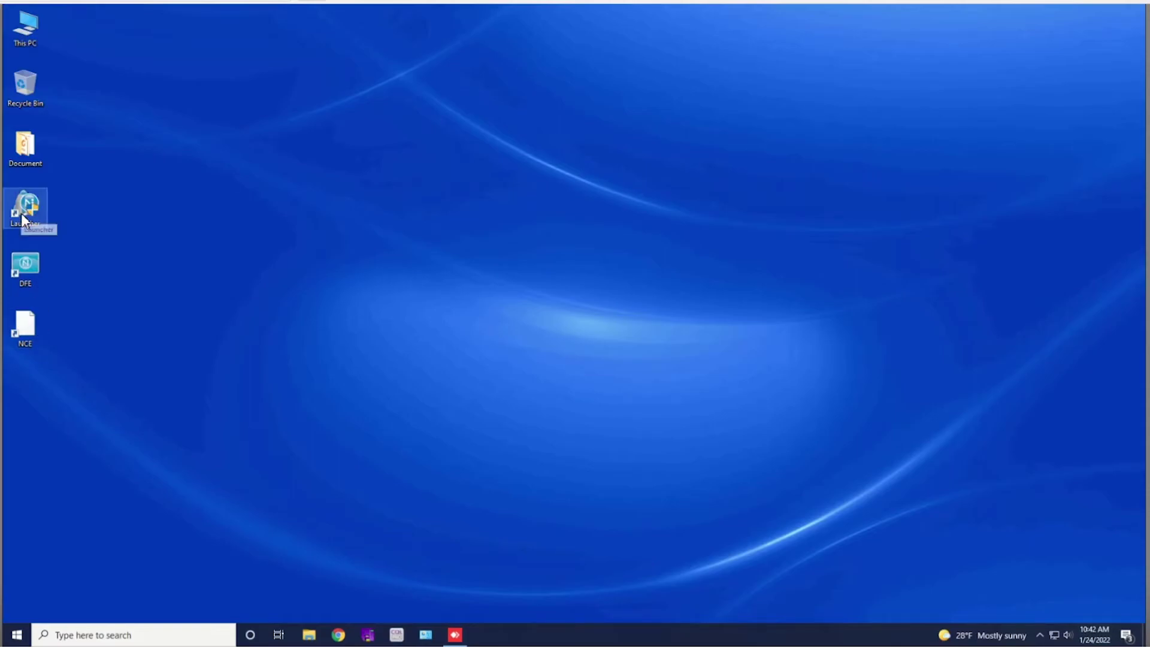
double_click(20, 213)
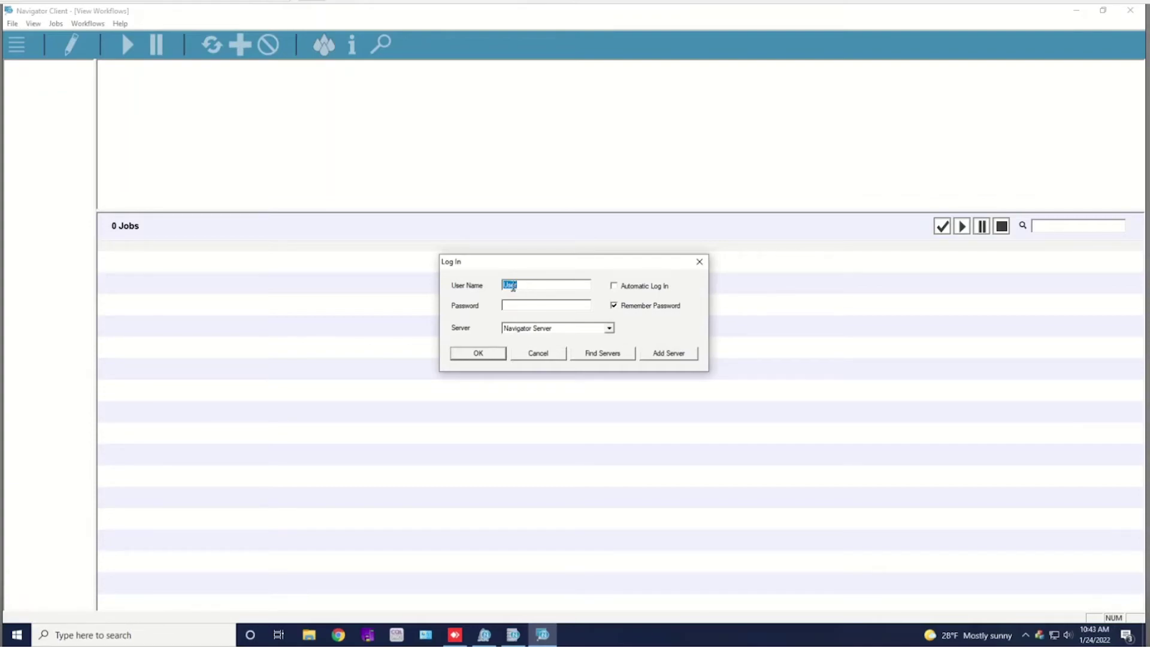
click(614, 286)
click(479, 353)
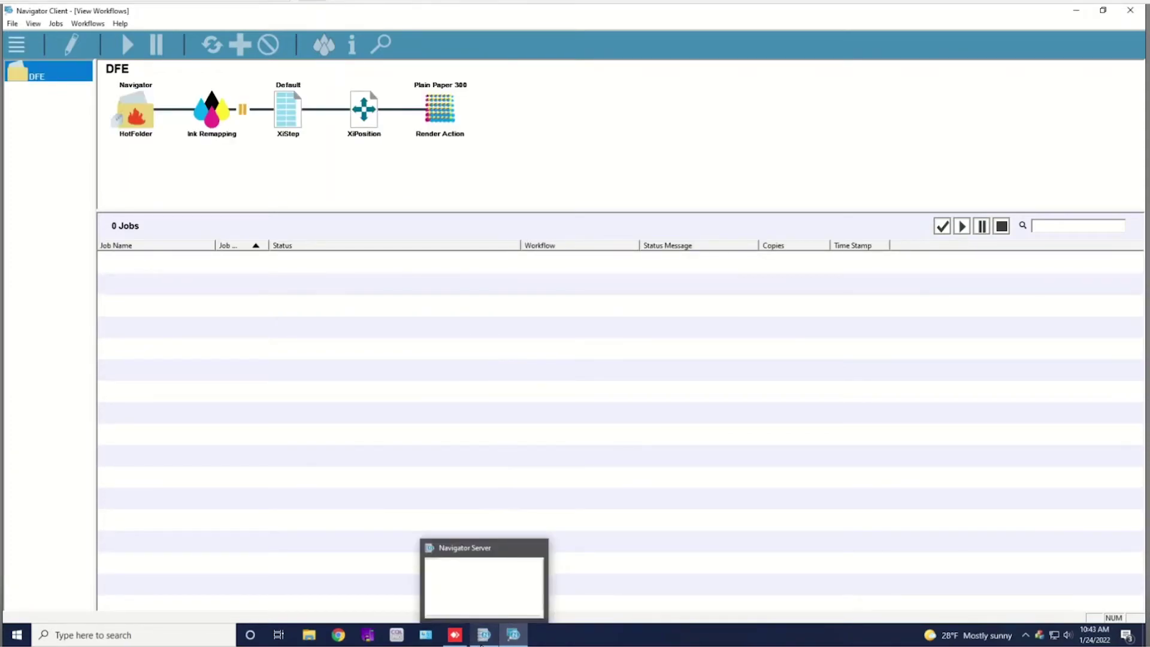
click(483, 637)
Step: Check that the Navigator Server log ends with Render Action online and the user logged in, then minimize it
scroll(723, 396, down, 14)
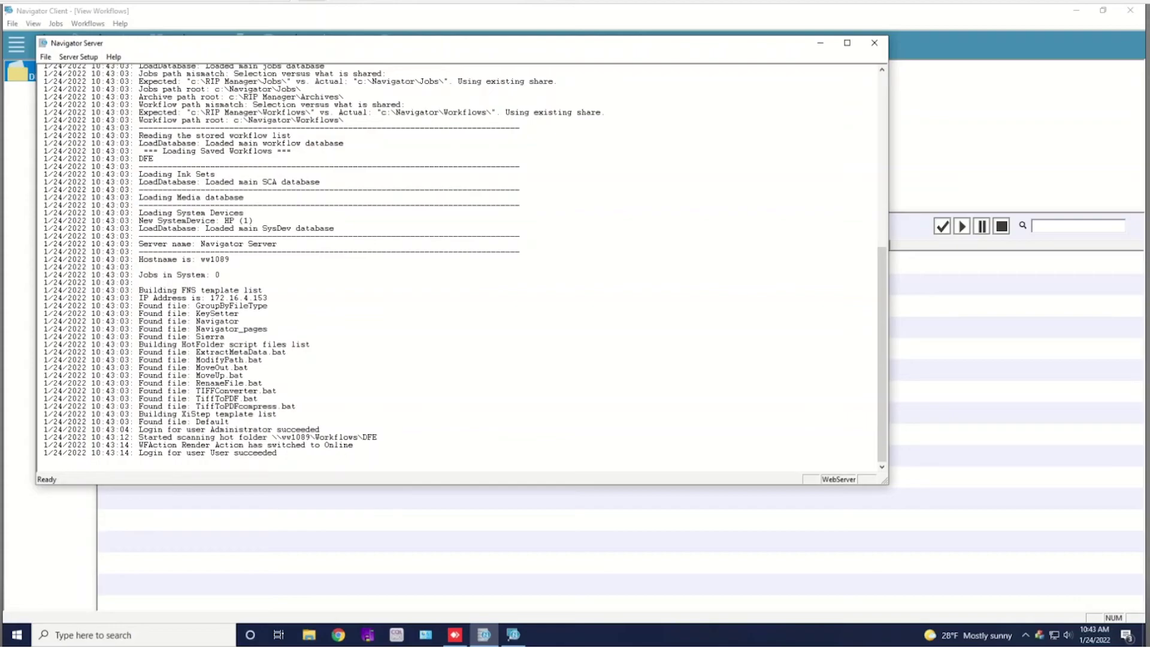
click(820, 43)
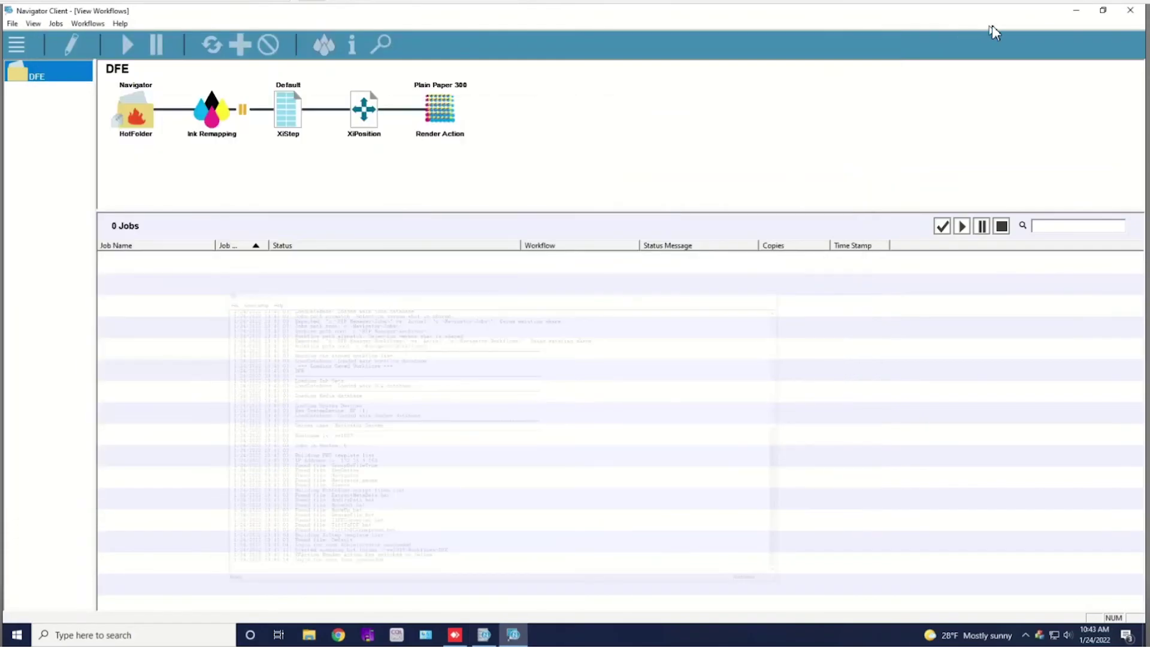
Step: Upload Stay Wild Coffee - 8.3x12B.pdf from Documents > Wellington > Sample Request as a new DFE job
click(1076, 11)
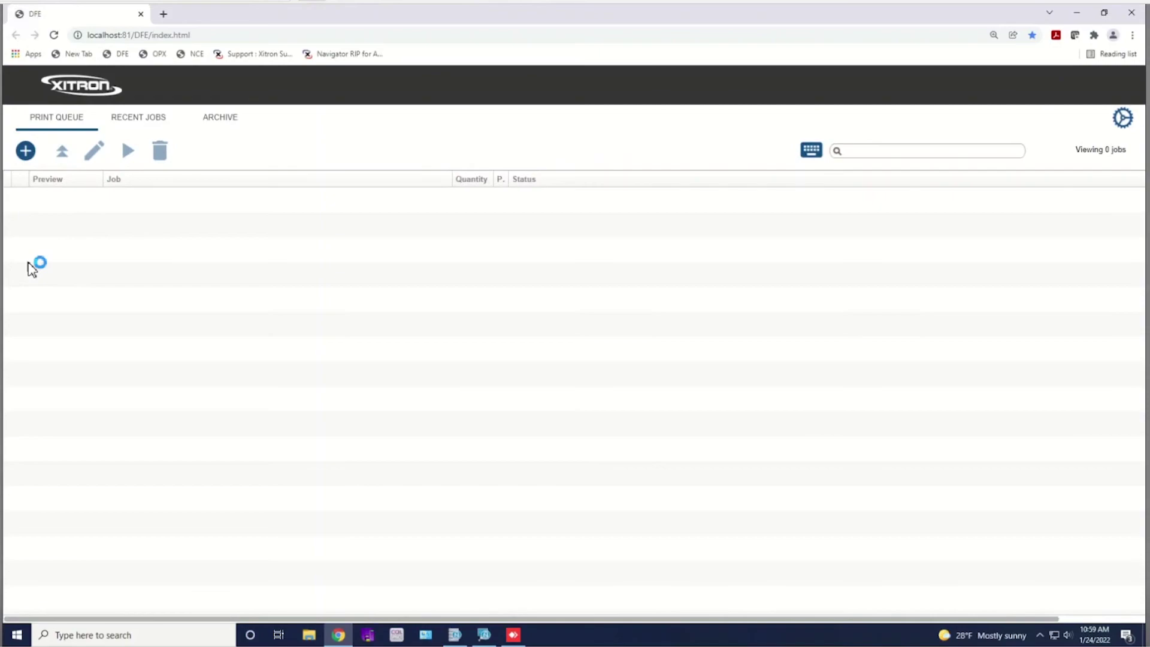
click(60, 154)
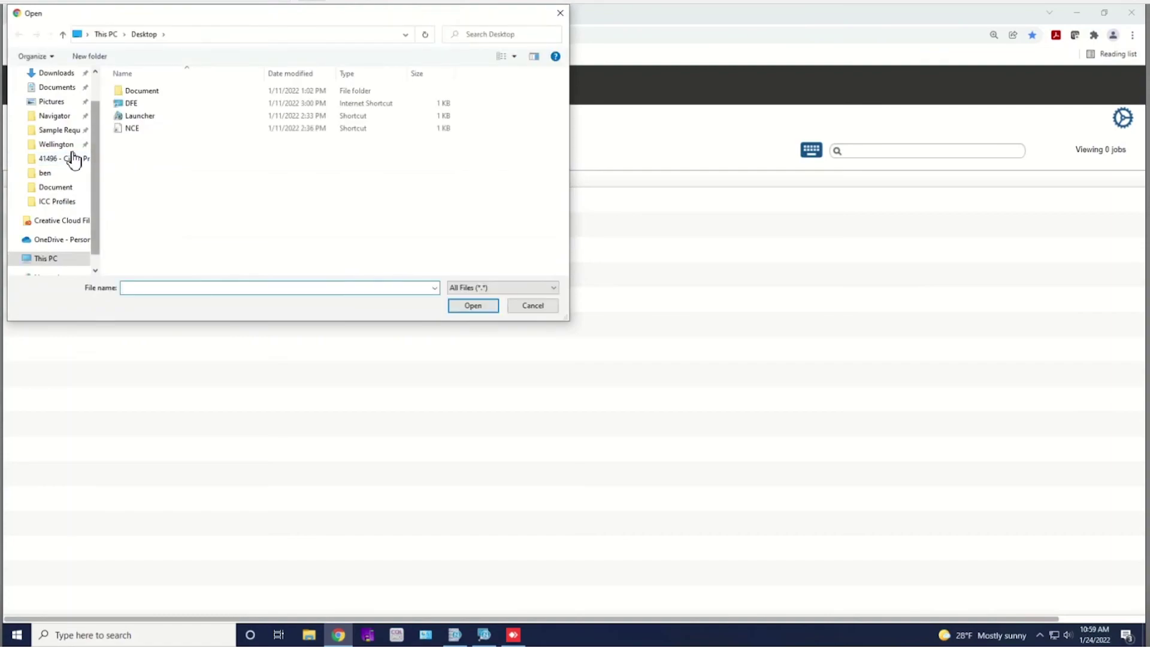
click(67, 129)
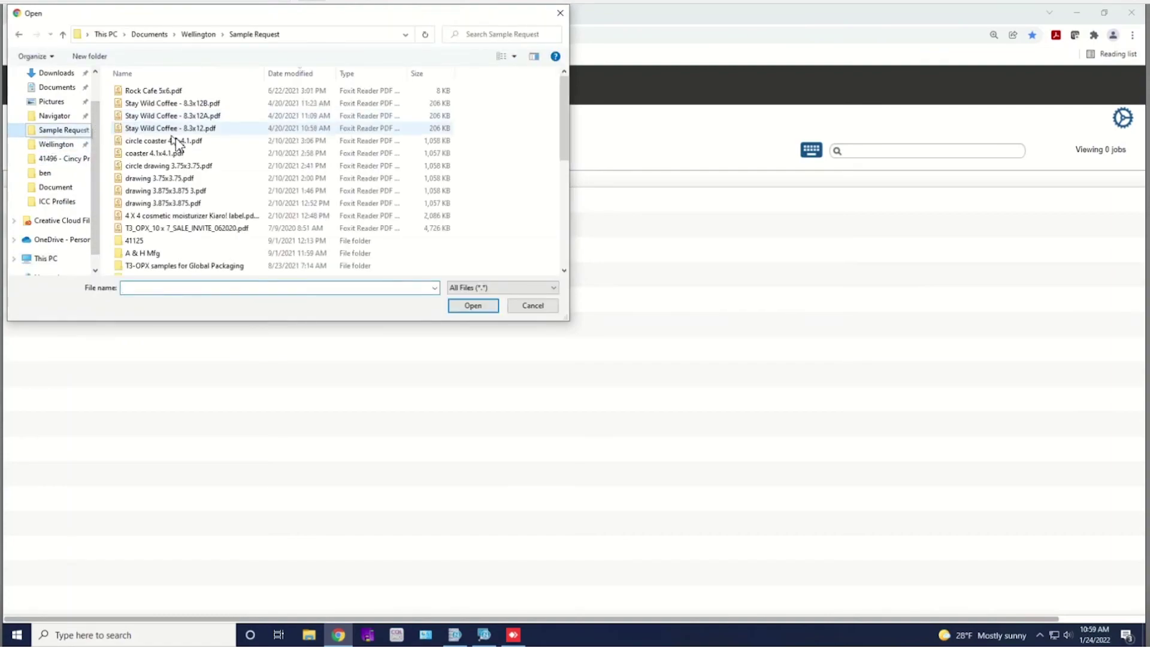
click(180, 103)
click(470, 306)
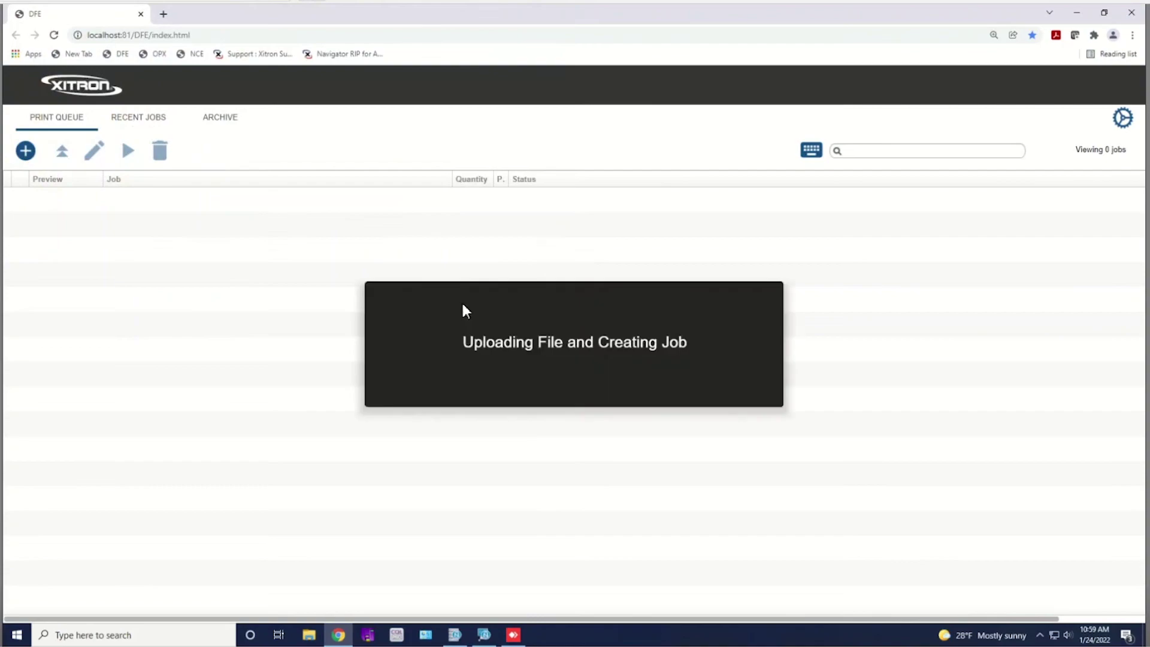